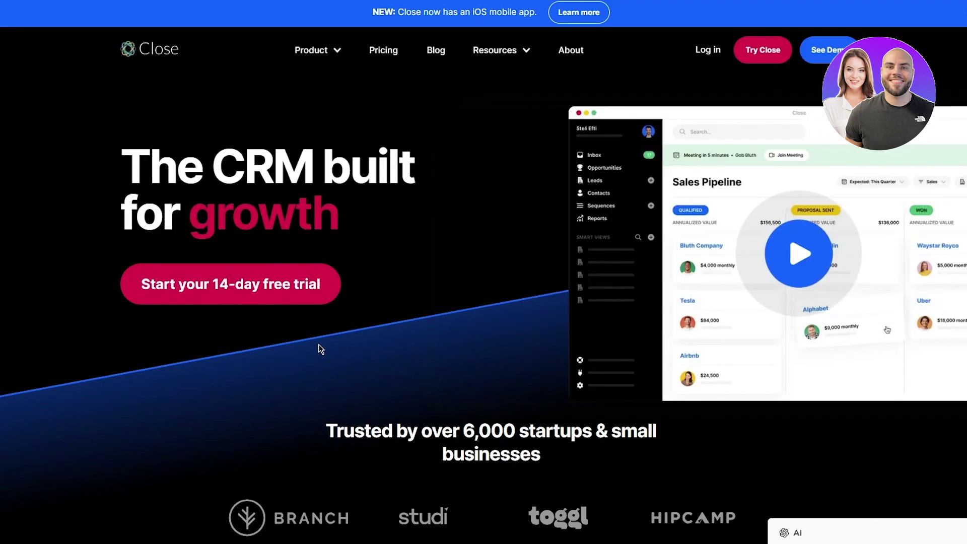
Step: Read the Close homepage headline and its free trial offer
{"action": "left_click_drag", "start_coordinate": [121, 151], "coordinate": [447, 240]}
{"action": "left_click", "coordinate": [363, 231]}
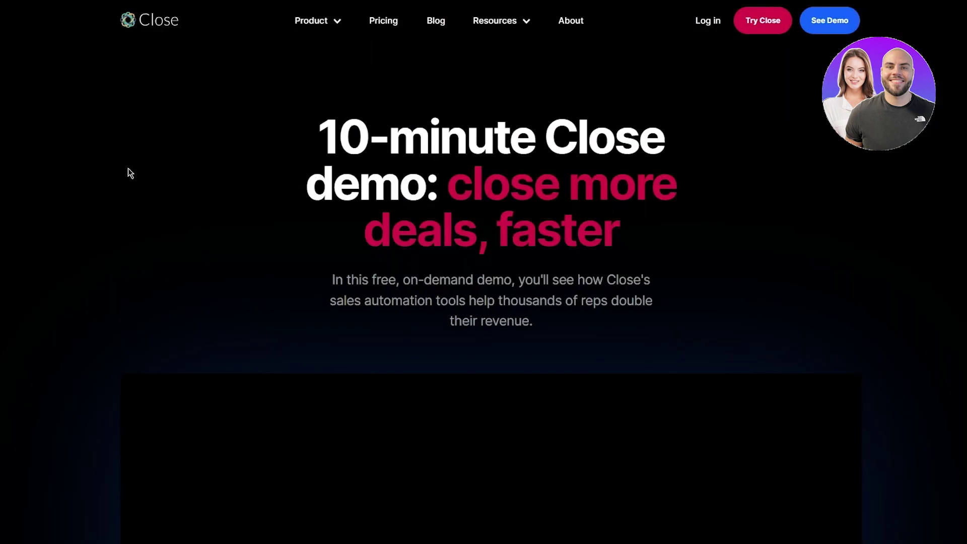
{"action": "left_click_drag", "start_coordinate": [189, 186], "coordinate": [370, 231]}
{"action": "left_click", "coordinate": [155, 138]}
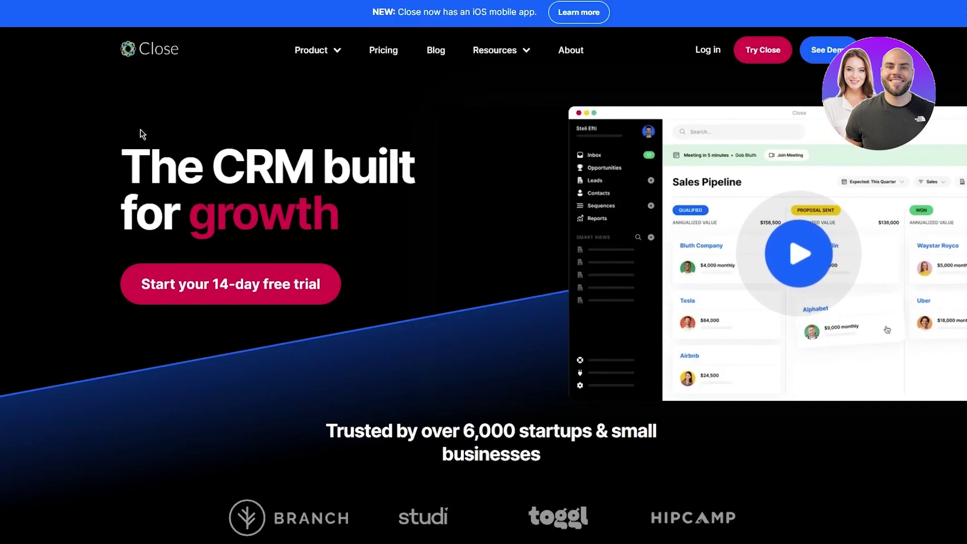
{"action": "left_click_drag", "start_coordinate": [143, 134], "coordinate": [488, 218]}
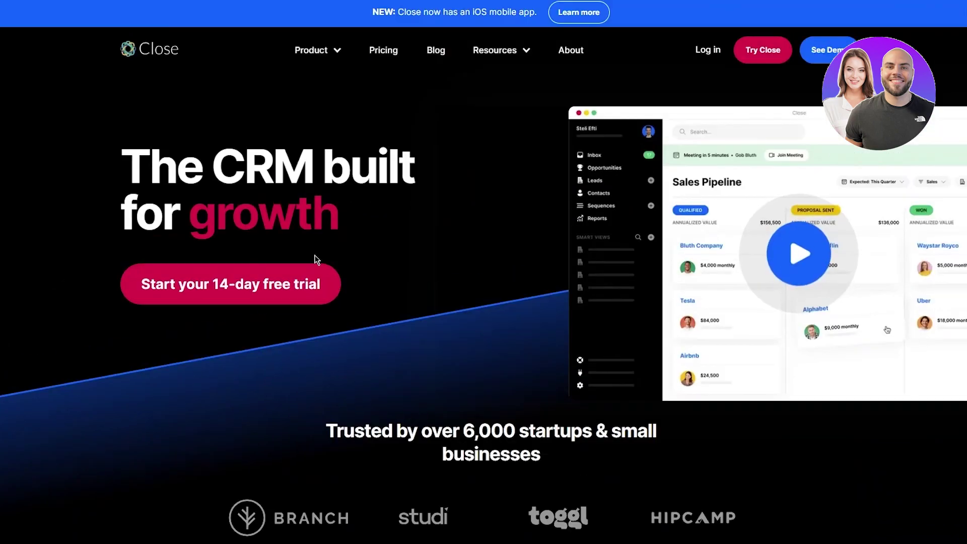
Step: Scroll past the customer logos to the testimonials heading
{"action": "scroll", "coordinate": [307, 248], "scroll_direction": "down", "scroll_amount": 3}
{"action": "scroll", "coordinate": [380, 233], "scroll_direction": "up", "scroll_amount": 3}
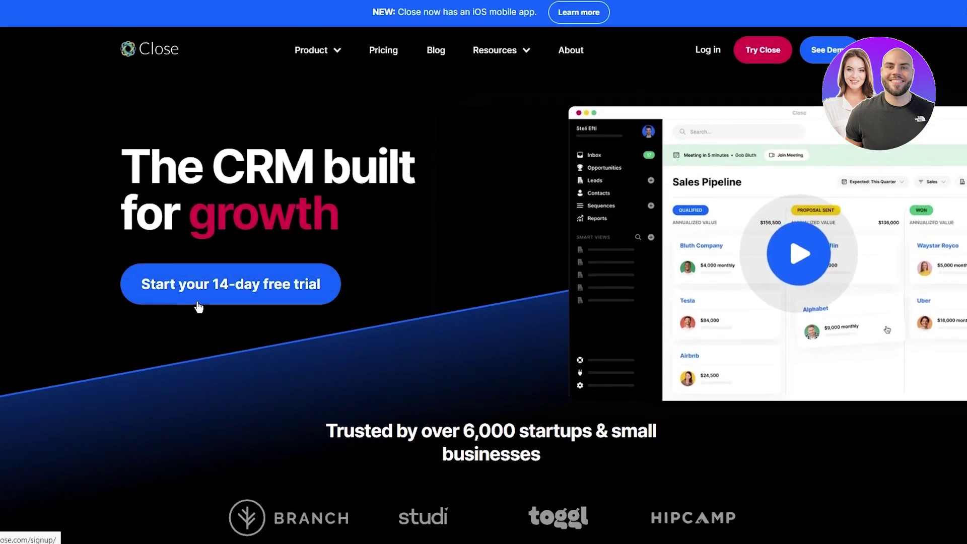
{"action": "scroll", "coordinate": [198, 302], "scroll_direction": "down", "scroll_amount": 2}
{"action": "left_click_drag", "start_coordinate": [313, 309], "coordinate": [642, 366]}
{"action": "left_click", "coordinate": [669, 337]}
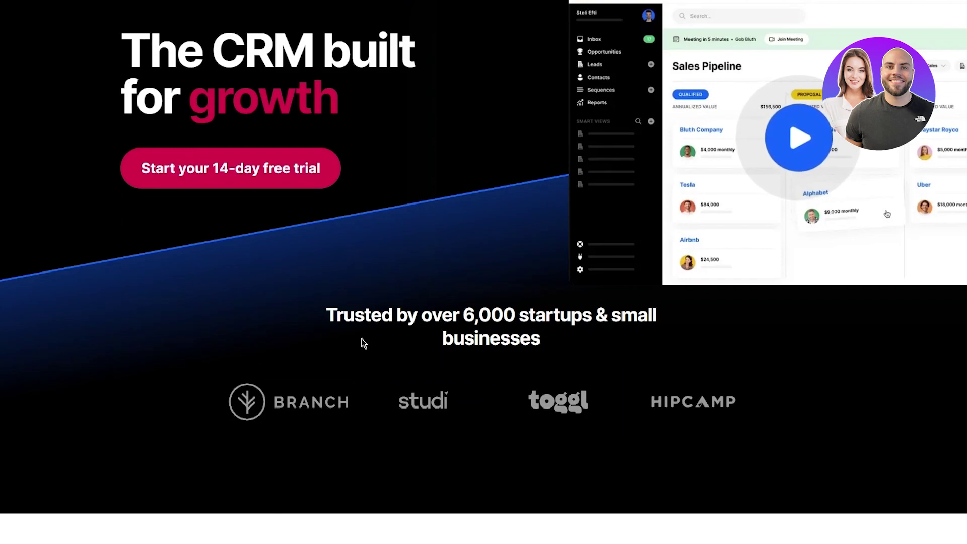
{"action": "scroll", "coordinate": [368, 342], "scroll_direction": "down", "scroll_amount": 4}
{"action": "scroll", "coordinate": [374, 339], "scroll_direction": "down", "scroll_amount": 3}
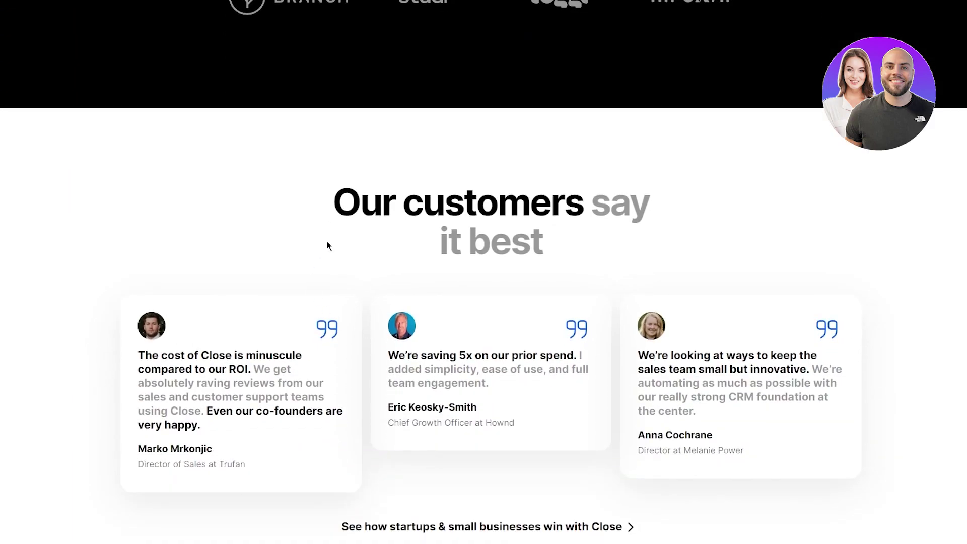
{"action": "left_click_drag", "start_coordinate": [332, 199], "coordinate": [668, 236]}
{"action": "left_click", "coordinate": [668, 235]}
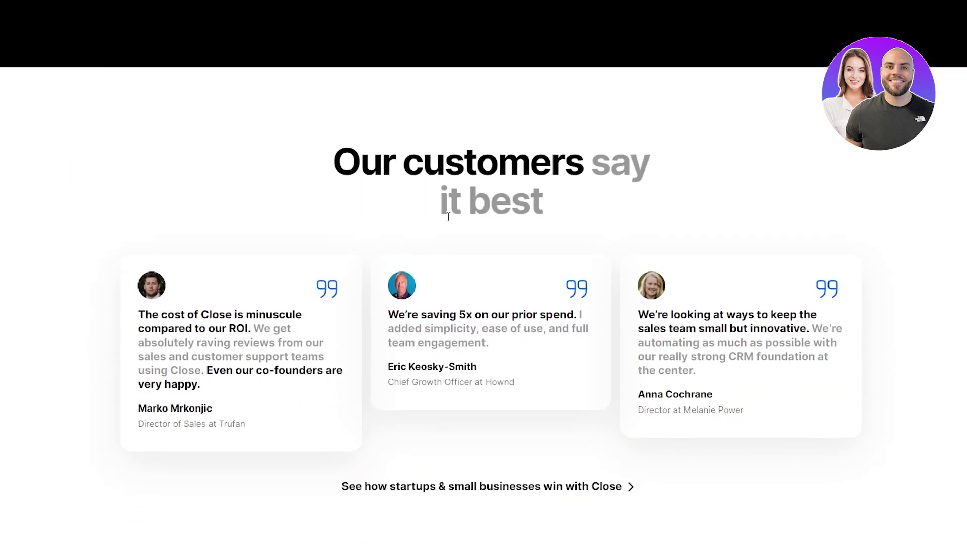
Step: Continue past the business owners section and How Close Works cards to See Close in action
{"action": "scroll", "coordinate": [352, 221], "scroll_direction": "down", "scroll_amount": 4}
{"action": "scroll", "coordinate": [254, 228], "scroll_direction": "down", "scroll_amount": 6}
{"action": "left_click_drag", "start_coordinate": [146, 162], "coordinate": [622, 173]}
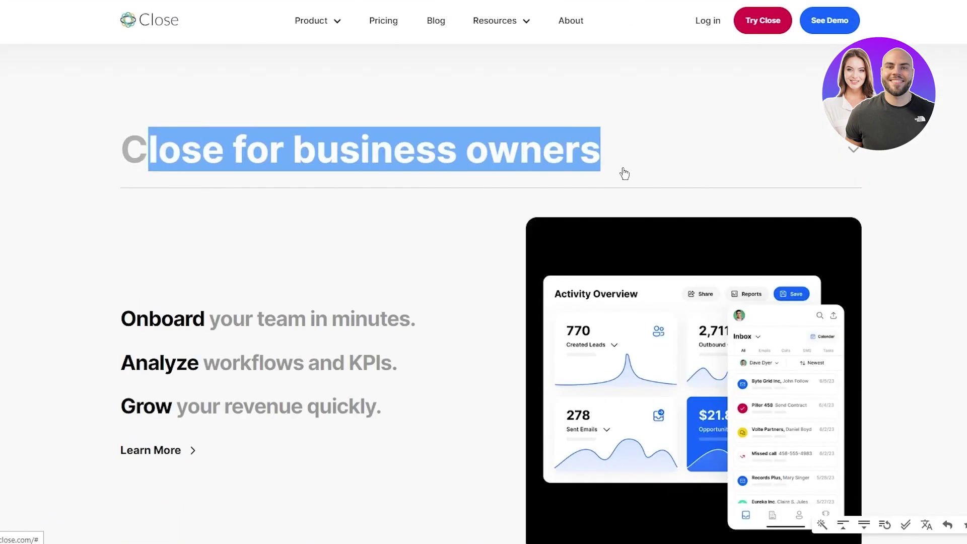
{"action": "left_click", "coordinate": [919, 211]}
{"action": "scroll", "coordinate": [242, 214], "scroll_direction": "down", "scroll_amount": 2}
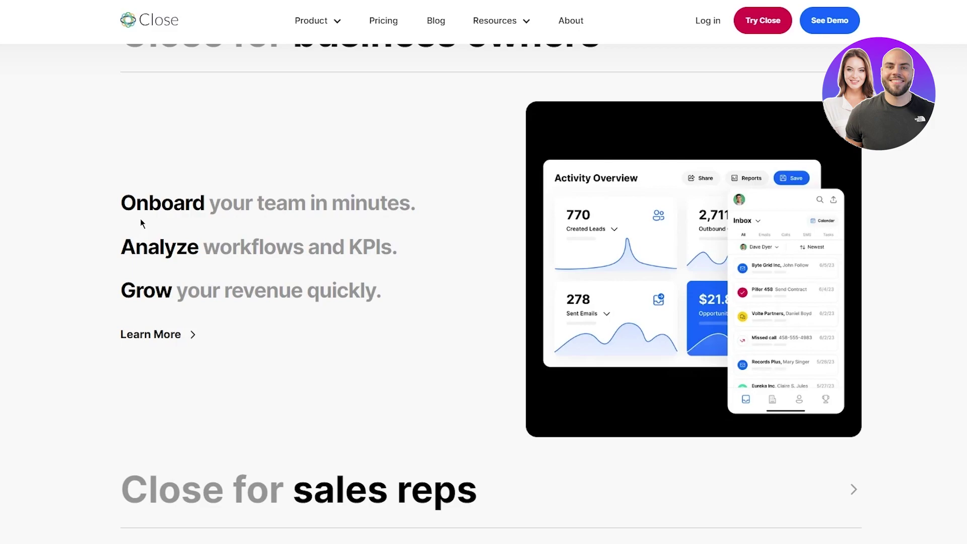
{"action": "scroll", "coordinate": [140, 218], "scroll_direction": "down", "scroll_amount": 4}
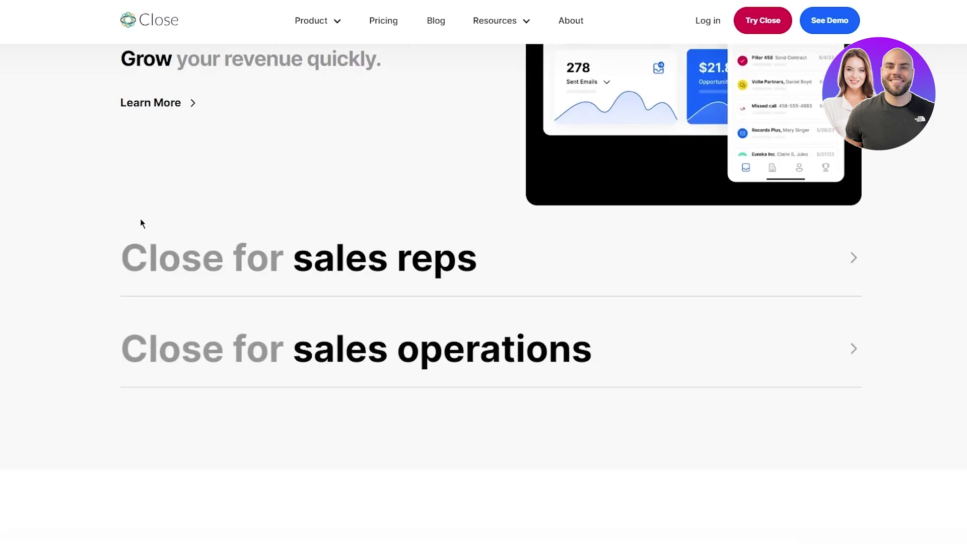
{"action": "scroll", "coordinate": [140, 219], "scroll_direction": "down", "scroll_amount": 1}
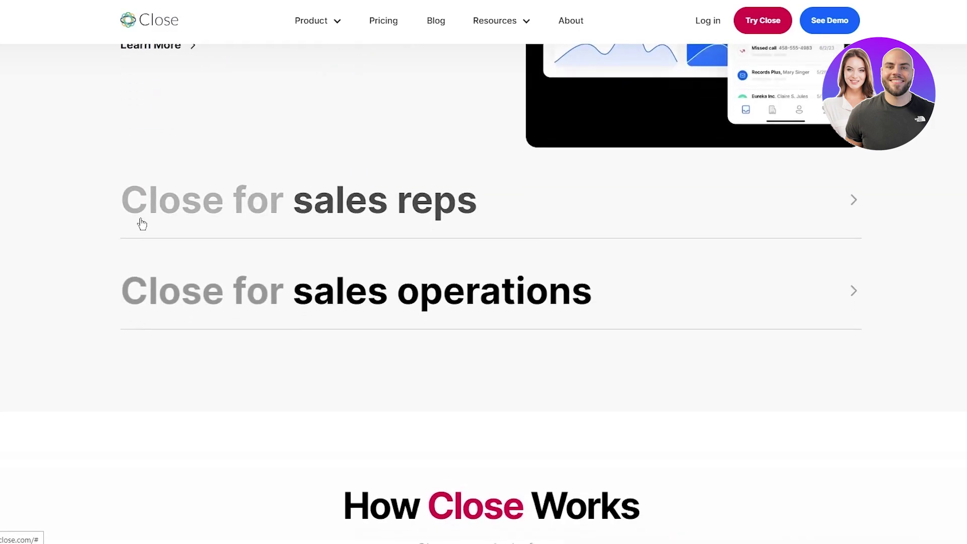
{"action": "scroll", "coordinate": [141, 222], "scroll_direction": "down", "scroll_amount": 5}
{"action": "scroll", "coordinate": [142, 224], "scroll_direction": "down", "scroll_amount": 7}
{"action": "scroll", "coordinate": [141, 222], "scroll_direction": "up", "scroll_amount": 5}
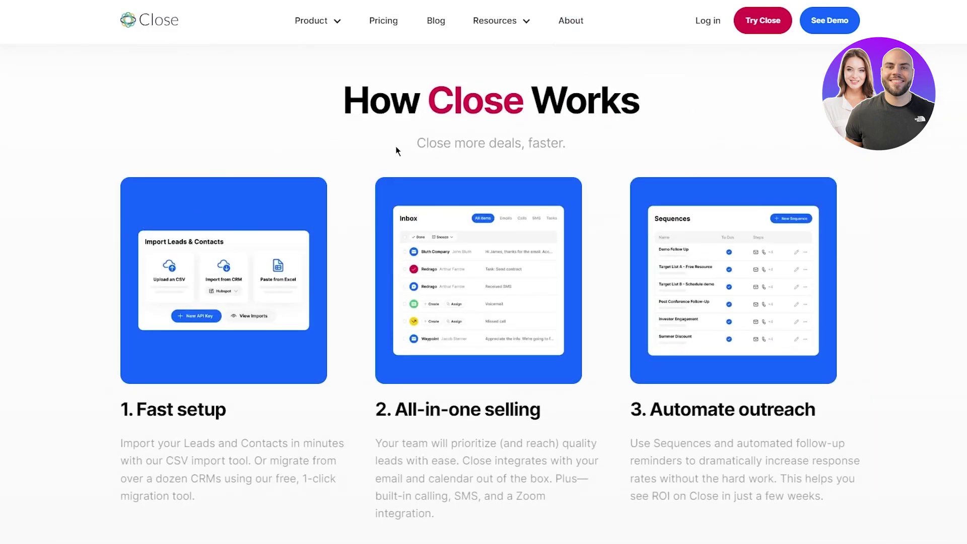
{"action": "scroll", "coordinate": [168, 183], "scroll_direction": "down", "scroll_amount": 3}
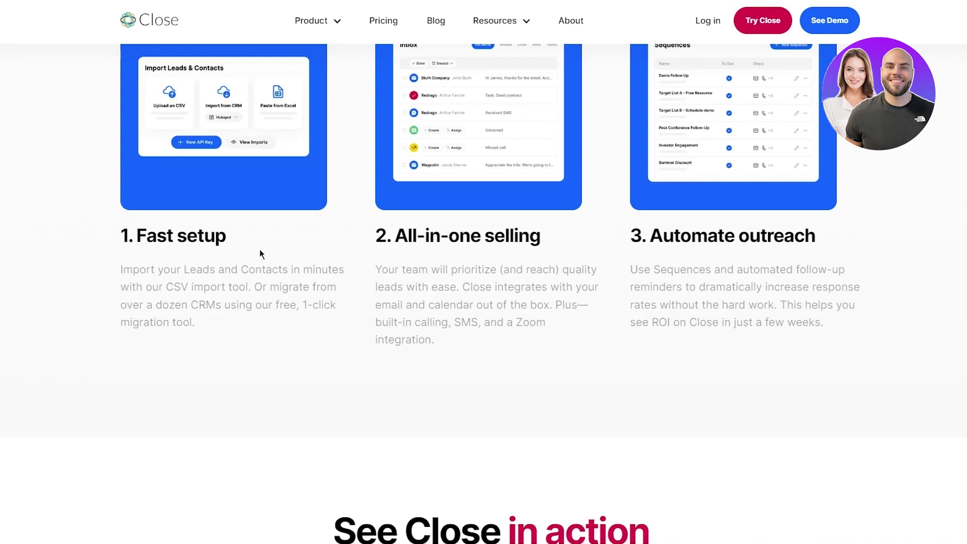
{"action": "scroll", "coordinate": [328, 250], "scroll_direction": "up", "scroll_amount": 2}
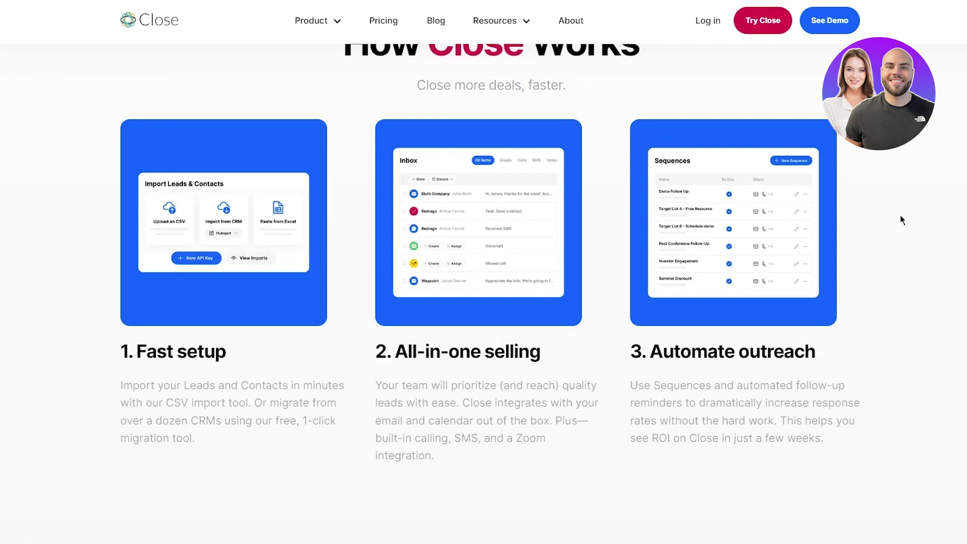
Step: Read the See Close in action heading and the integrations section heading
{"action": "scroll", "coordinate": [923, 221], "scroll_direction": "down", "scroll_amount": 10}
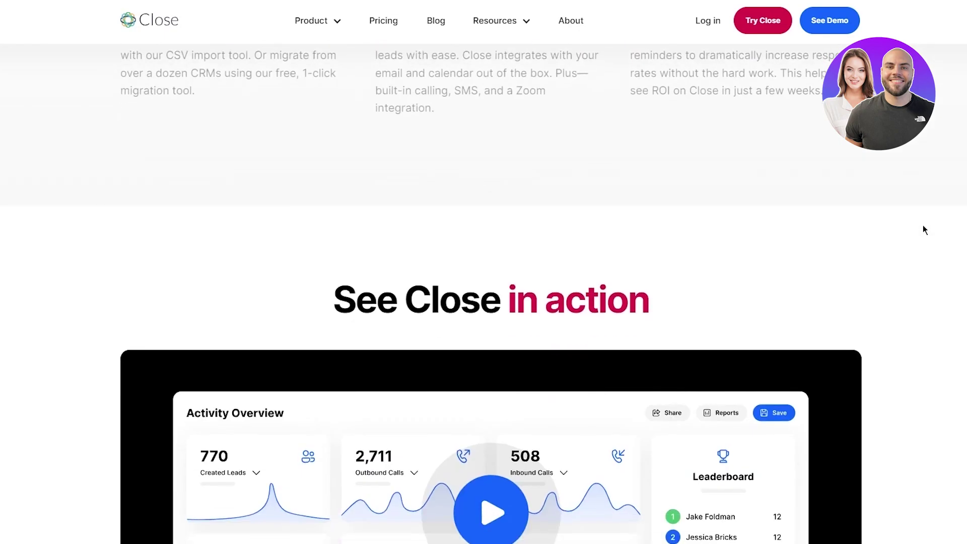
{"action": "left_click_drag", "start_coordinate": [320, 60], "coordinate": [652, 87]}
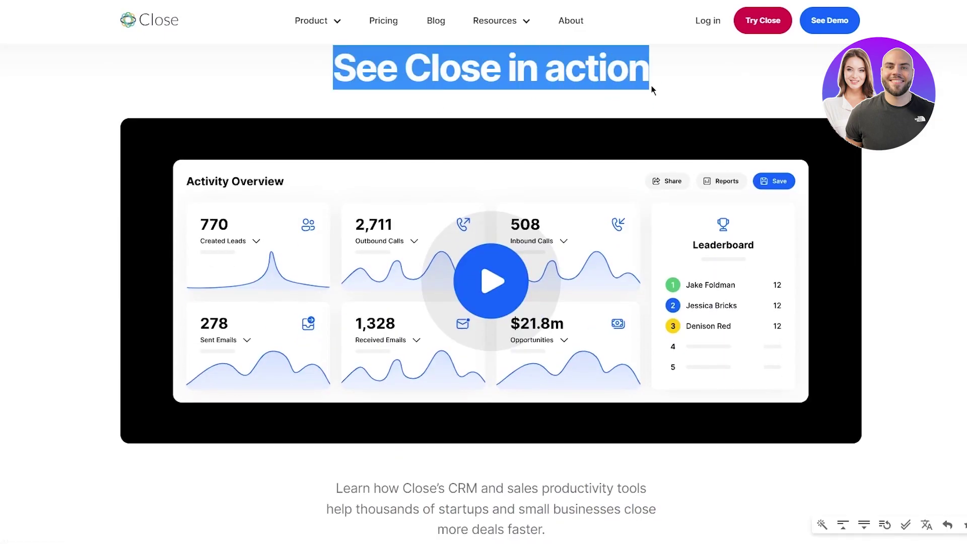
{"action": "left_click", "coordinate": [797, 101]}
{"action": "scroll", "coordinate": [966, 124], "scroll_direction": "down", "scroll_amount": 10}
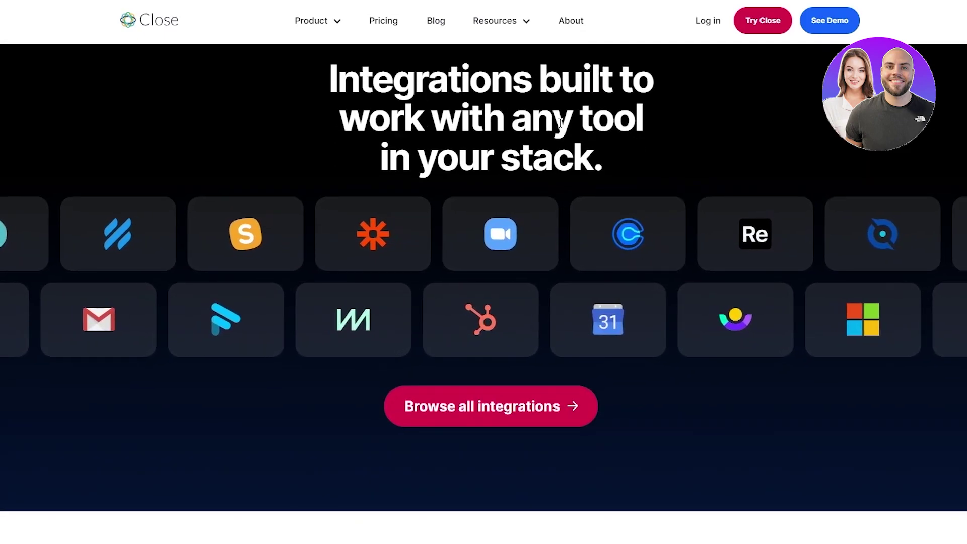
{"action": "scroll", "coordinate": [560, 123], "scroll_direction": "up", "scroll_amount": 1}
{"action": "left_click_drag", "start_coordinate": [327, 136], "coordinate": [769, 201]}
{"action": "left_click", "coordinate": [769, 201]}
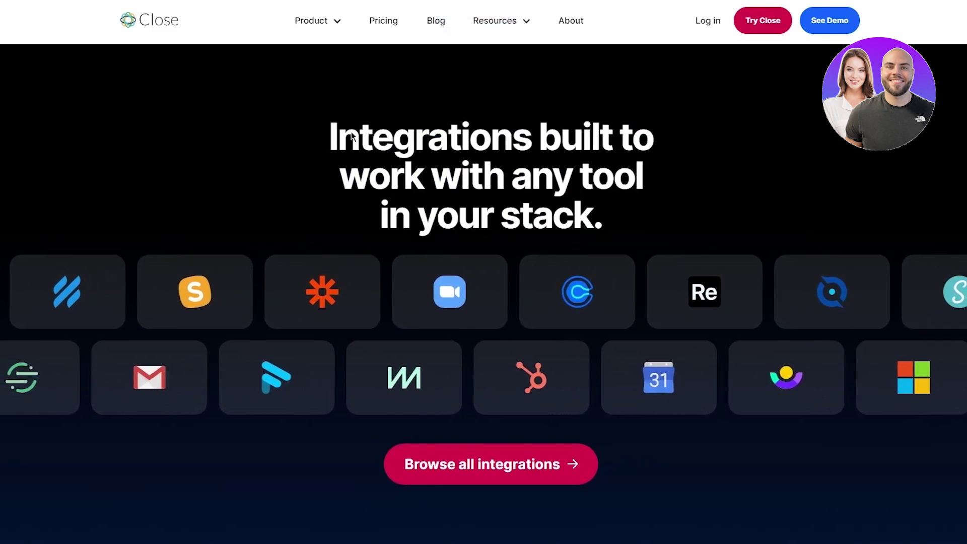
{"action": "left_click_drag", "start_coordinate": [330, 137], "coordinate": [734, 187]}
{"action": "left_click", "coordinate": [733, 187]}
Step: Scroll further down the homepage, then back up toward the hero
{"action": "scroll", "coordinate": [709, 186], "scroll_direction": "down", "scroll_amount": 2}
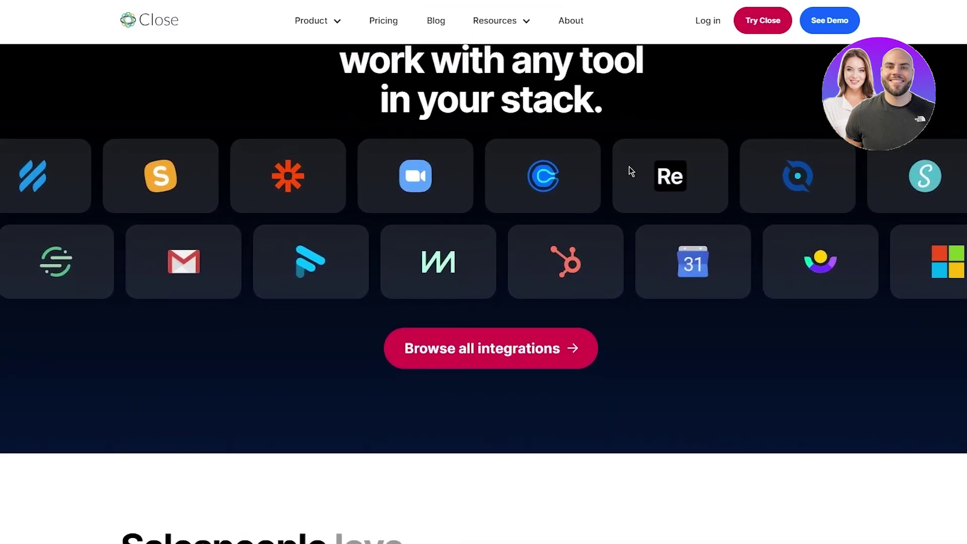
{"action": "scroll", "coordinate": [438, 174], "scroll_direction": "down", "scroll_amount": 6}
{"action": "scroll", "coordinate": [402, 184], "scroll_direction": "down", "scroll_amount": 5}
{"action": "scroll", "coordinate": [408, 184], "scroll_direction": "up", "scroll_amount": 12}
{"action": "scroll", "coordinate": [408, 186], "scroll_direction": "up", "scroll_amount": 15}
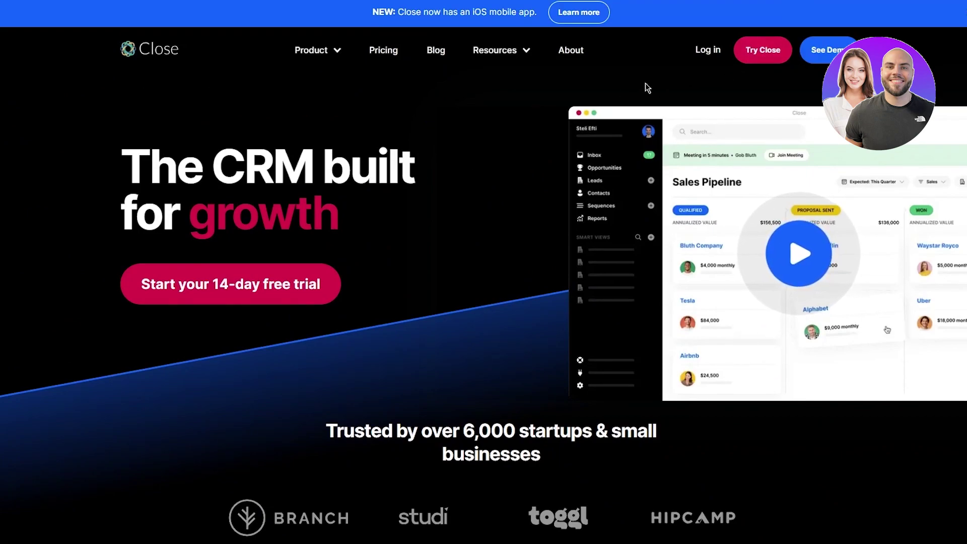
Step: Read the free 14-day trial signup text on Close's signup page
{"action": "right_click", "coordinate": [373, 54]}
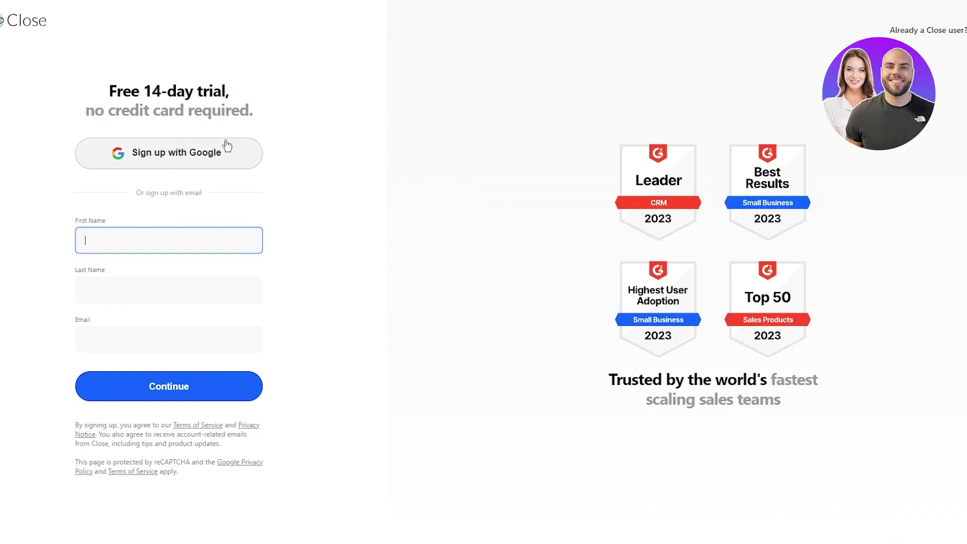
{"action": "left_click_drag", "start_coordinate": [107, 83], "coordinate": [451, 103]}
{"action": "left_click", "coordinate": [236, 93]}
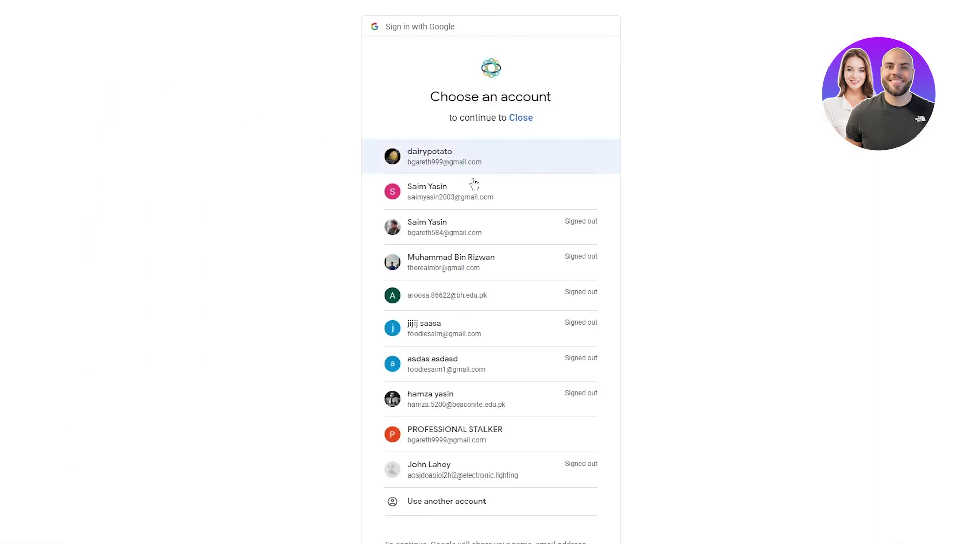
{"action": "scroll", "coordinate": [471, 184], "scroll_direction": "down", "scroll_amount": 1}
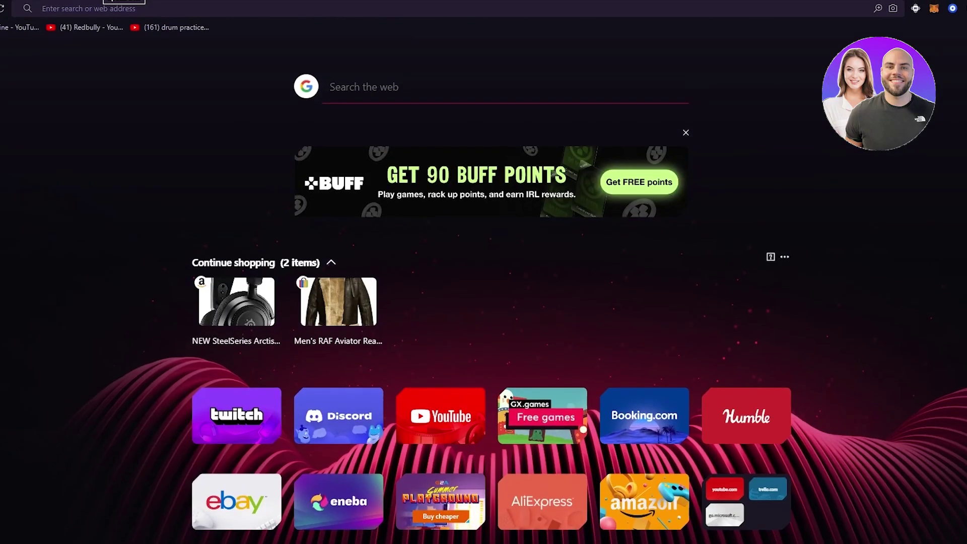
Step: Search Google for 'close crm pricing' and open Close's pricing result
{"action": "type", "text": "close cr"}
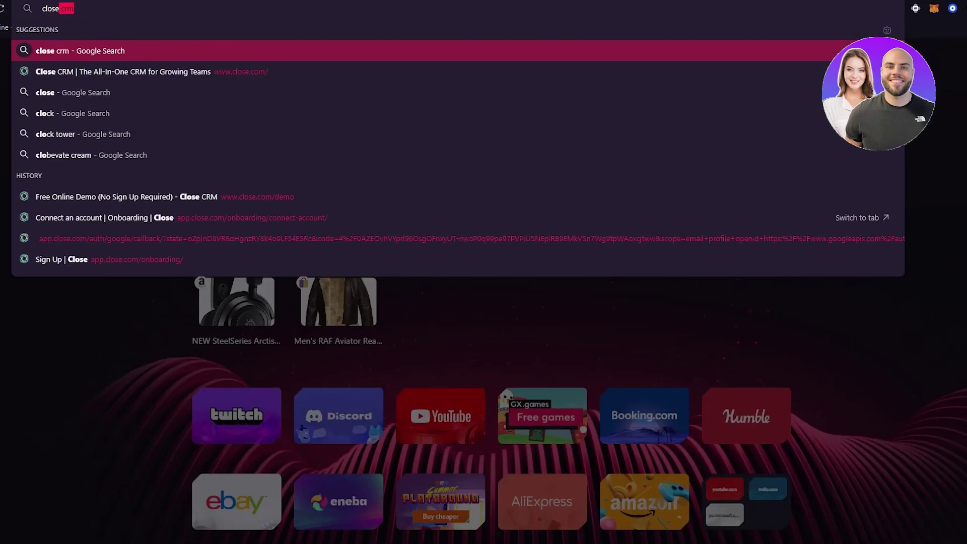
{"action": "type", "text": "m pr"}
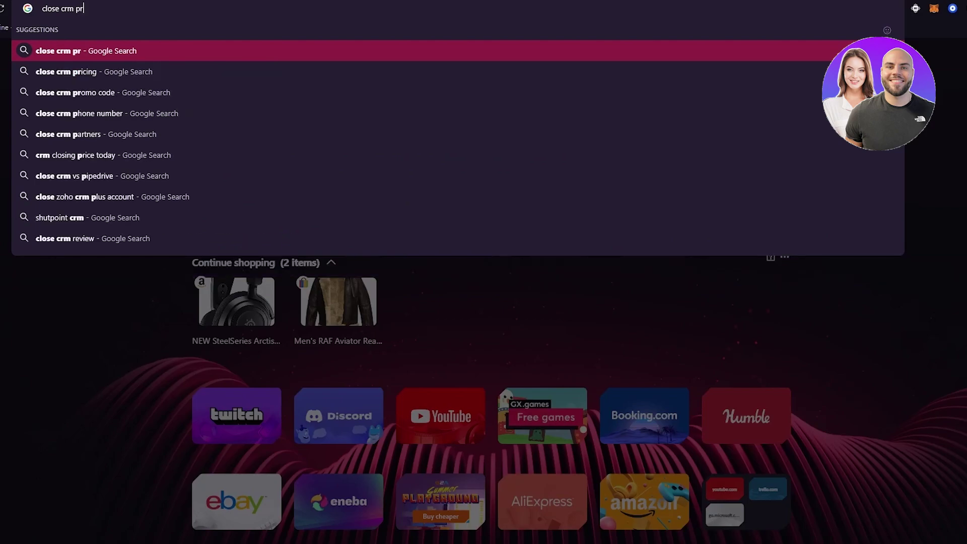
{"action": "type", "text": "icing"}
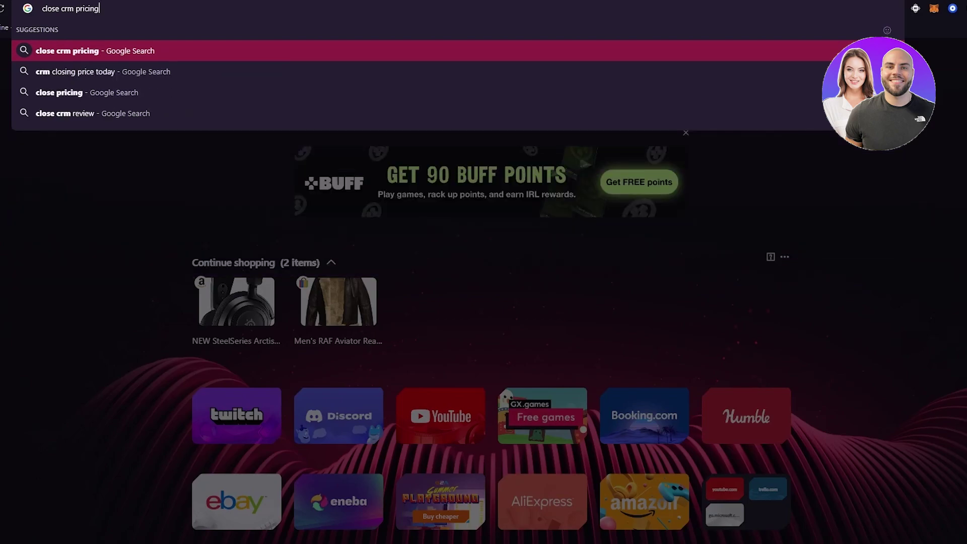
{"action": "key", "text": "Return"}
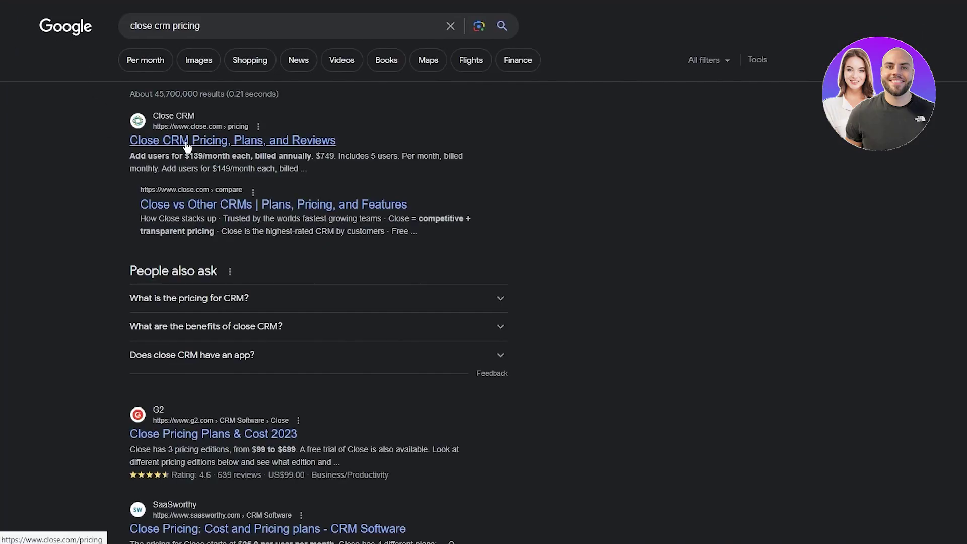
{"action": "left_click", "coordinate": [190, 142]}
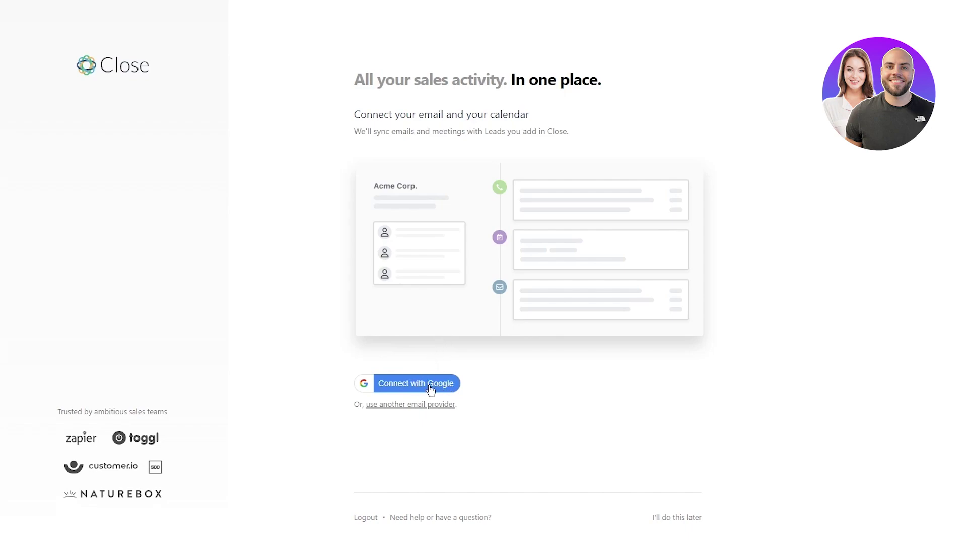
Step: Skip the email connection and autofill the phone and company fields
{"action": "left_click", "coordinate": [688, 517]}
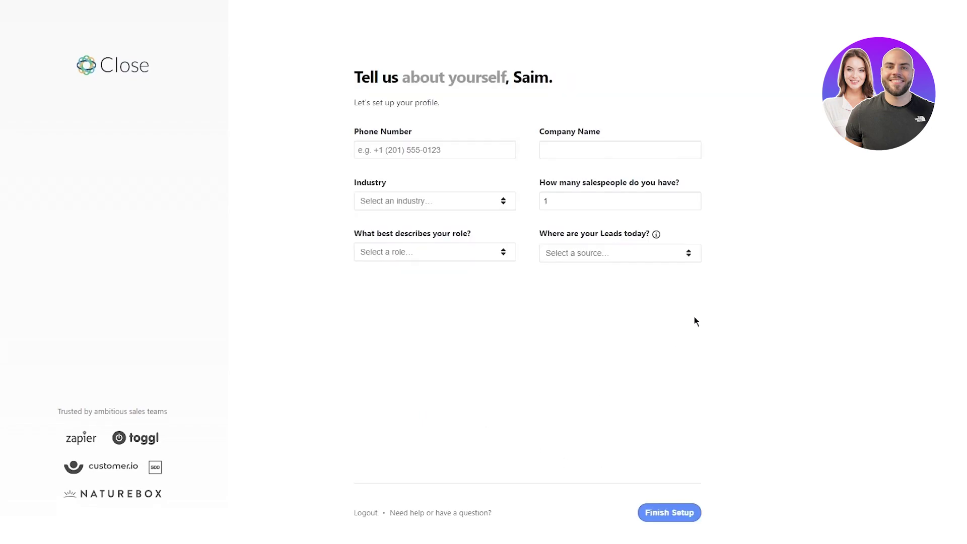
{"action": "left_click", "coordinate": [431, 149]}
{"action": "left_click", "coordinate": [431, 169]}
Step: Choose Business Consulting industry, Sales Team role, CSV/Spreadsheet lead source, and finish setup
{"action": "left_click", "coordinate": [446, 201]}
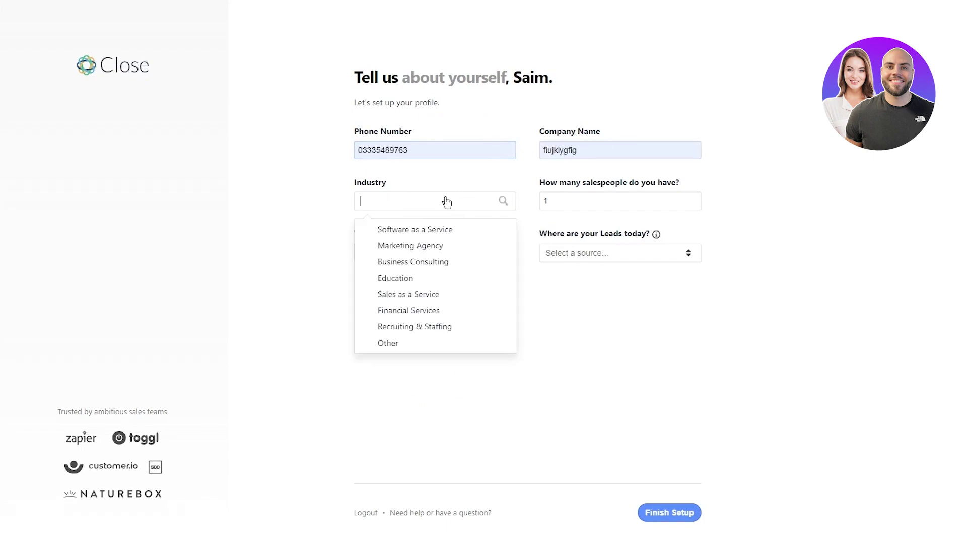
{"action": "left_click", "coordinate": [431, 263]}
{"action": "left_click", "coordinate": [579, 201]}
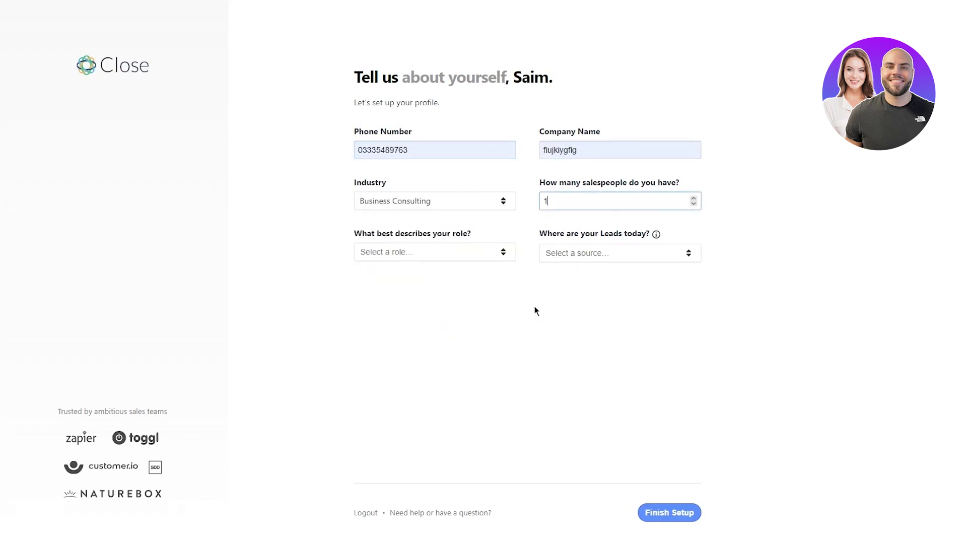
{"action": "left_click", "coordinate": [410, 252]}
{"action": "left_click", "coordinate": [443, 326]}
{"action": "left_click", "coordinate": [579, 257]}
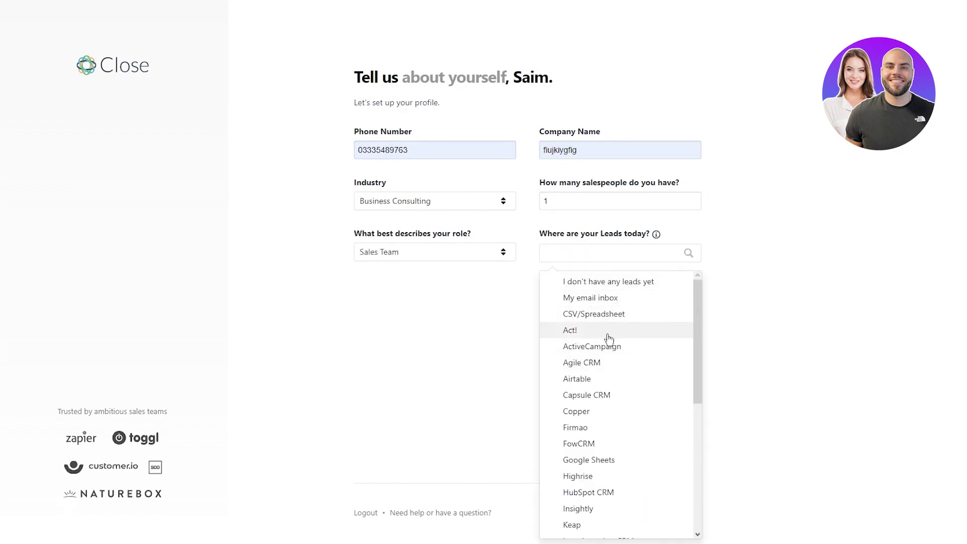
{"action": "left_click", "coordinate": [596, 314]}
{"action": "left_click", "coordinate": [642, 506]}
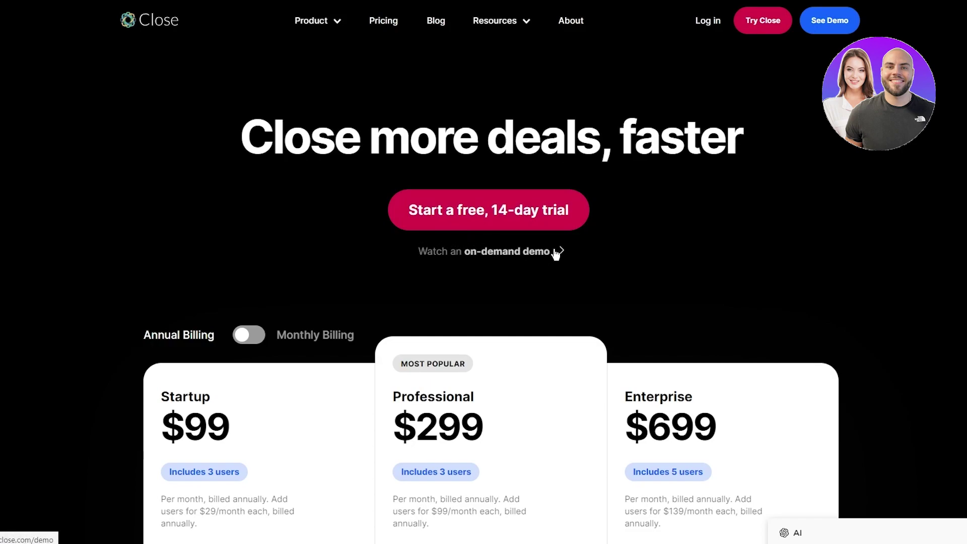
Step: Compare plan prices: Startup $99, Professional $299, Enterprise $699
{"action": "scroll", "coordinate": [587, 268], "scroll_direction": "down", "scroll_amount": 5}
{"action": "scroll", "coordinate": [345, 233], "scroll_direction": "up", "scroll_amount": 3}
{"action": "left_click_drag", "start_coordinate": [189, 282], "coordinate": [356, 334]}
{"action": "left_click_drag", "start_coordinate": [372, 291], "coordinate": [778, 308]}
{"action": "left_click", "coordinate": [807, 312]}
{"action": "left_click_drag", "start_coordinate": [327, 289], "coordinate": [539, 318]}
{"action": "left_click", "coordinate": [539, 318]}
{"action": "left_click_drag", "start_coordinate": [629, 302], "coordinate": [787, 317]}
{"action": "left_click", "coordinate": [723, 302]}
Step: Scroll down to the Compare all plans table and back up
{"action": "scroll", "coordinate": [506, 328], "scroll_direction": "down", "scroll_amount": 3}
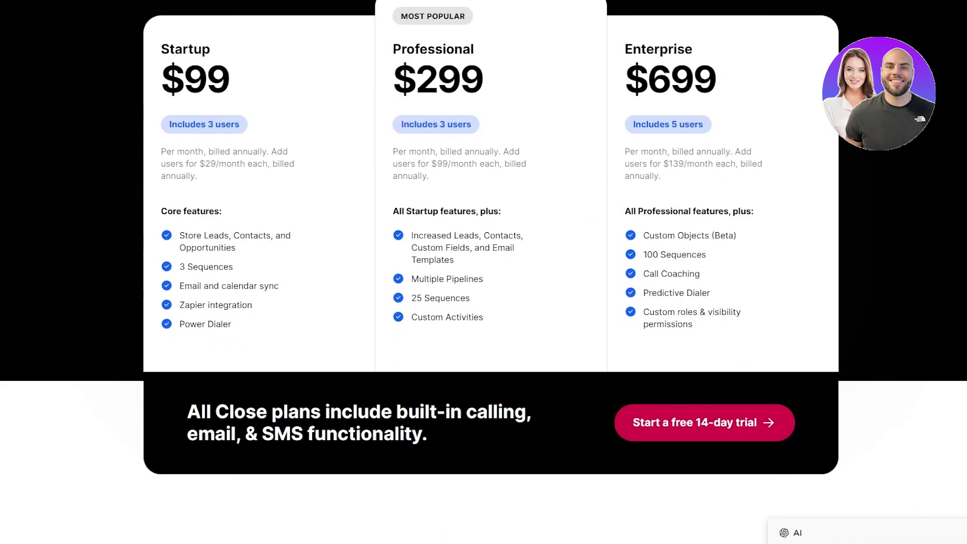
{"action": "scroll", "coordinate": [56, 303], "scroll_direction": "down", "scroll_amount": 5}
{"action": "scroll", "coordinate": [56, 302], "scroll_direction": "up", "scroll_amount": 6}
{"action": "scroll", "coordinate": [55, 304], "scroll_direction": "down", "scroll_amount": 10}
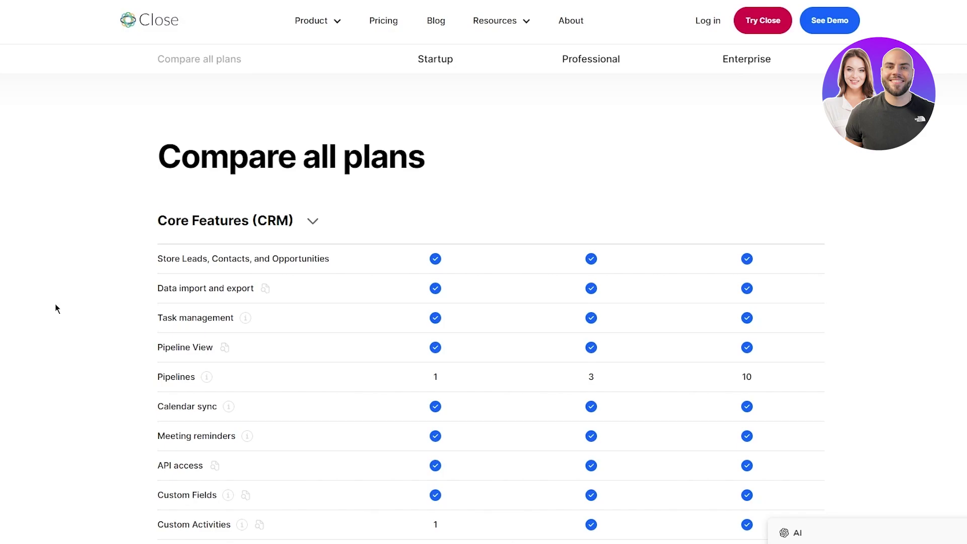
{"action": "scroll", "coordinate": [56, 303], "scroll_direction": "up", "scroll_amount": 15}
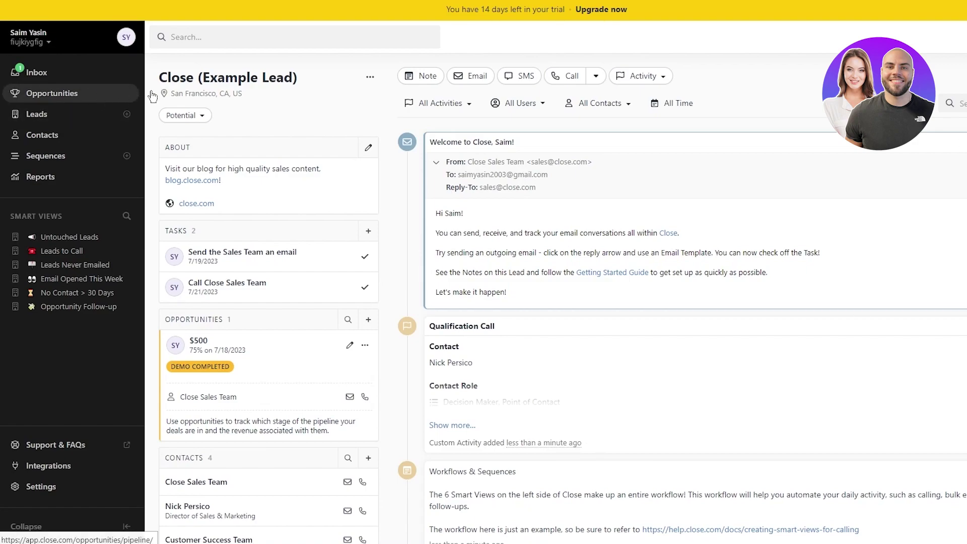
Step: Read the welcome email preview in the Inbox, then go to the Opportunities pipeline
{"action": "left_click", "coordinate": [43, 71]}
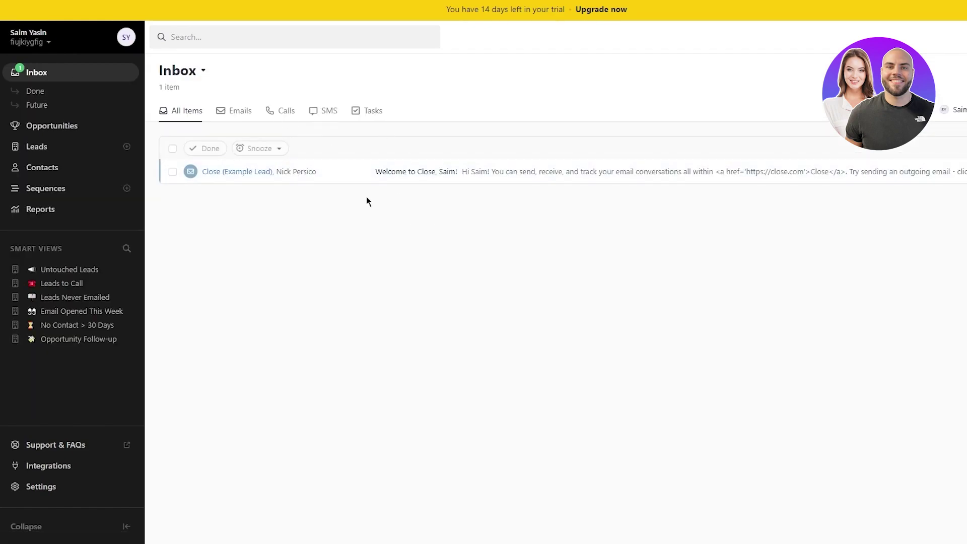
{"action": "left_click_drag", "start_coordinate": [374, 171], "coordinate": [888, 168]}
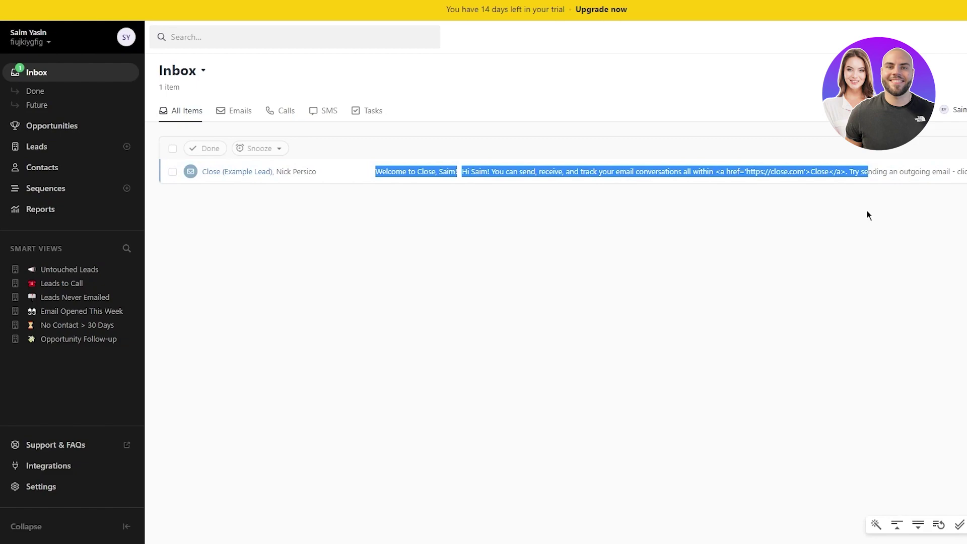
{"action": "left_click", "coordinate": [536, 185]}
{"action": "left_click_drag", "start_coordinate": [468, 172], "coordinate": [846, 172]}
{"action": "left_click", "coordinate": [593, 204]}
{"action": "left_click_drag", "start_coordinate": [595, 171], "coordinate": [836, 170]}
{"action": "left_click", "coordinate": [666, 221]}
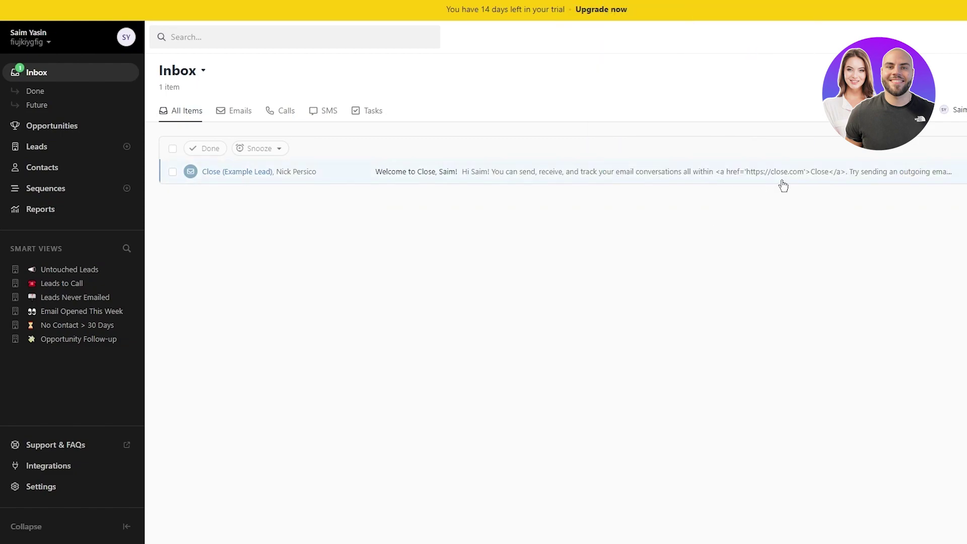
{"action": "left_click", "coordinate": [79, 127]}
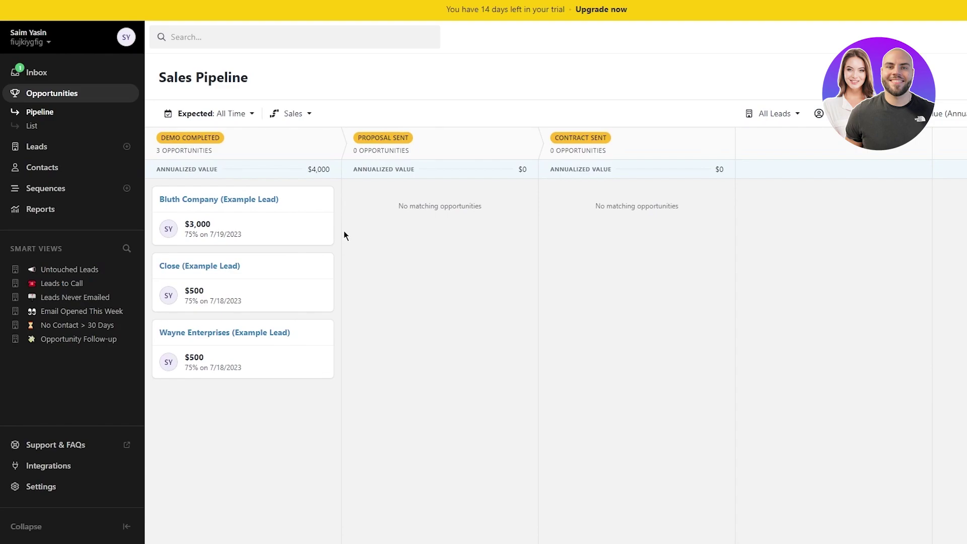
Step: Drag Bluth Company to Proposal Sent, Contract Sent, then Mark as Lost; show opportunities as a list
{"action": "left_click_drag", "start_coordinate": [283, 205], "coordinate": [406, 265]}
{"action": "left_click_drag", "start_coordinate": [409, 223], "coordinate": [431, 424]}
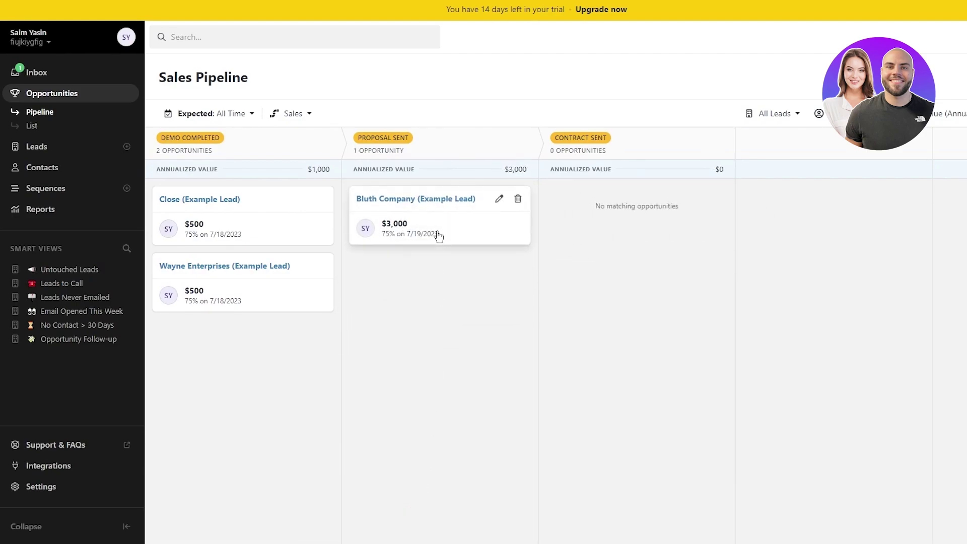
{"action": "left_click_drag", "start_coordinate": [449, 230], "coordinate": [482, 507]}
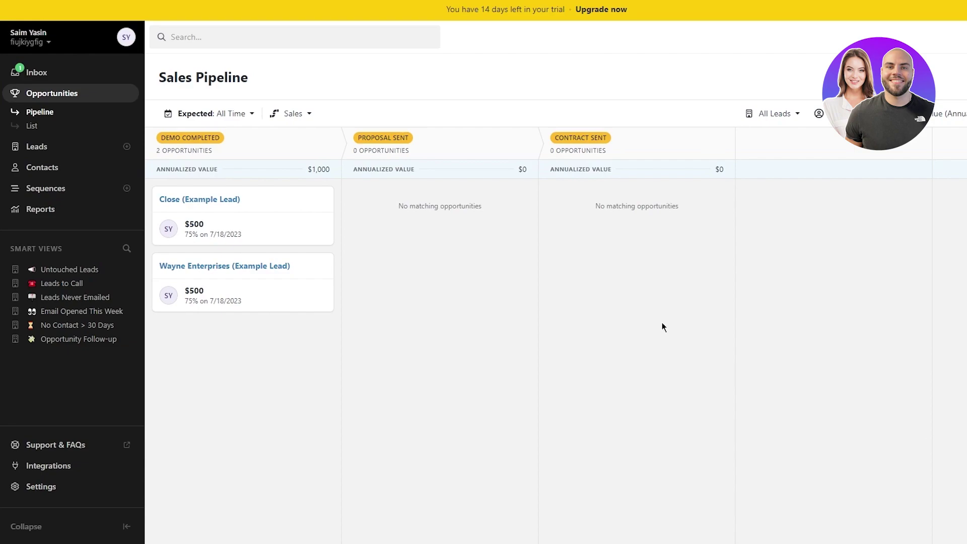
{"action": "left_click", "coordinate": [52, 126]}
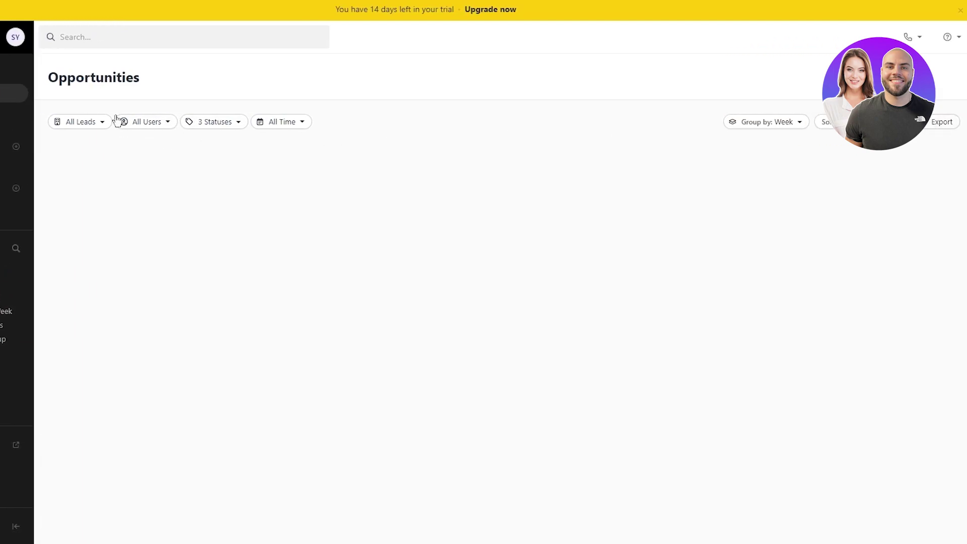
Step: From Leads, create a new sequence named with an autofill suggestion
{"action": "left_click", "coordinate": [18, 114]}
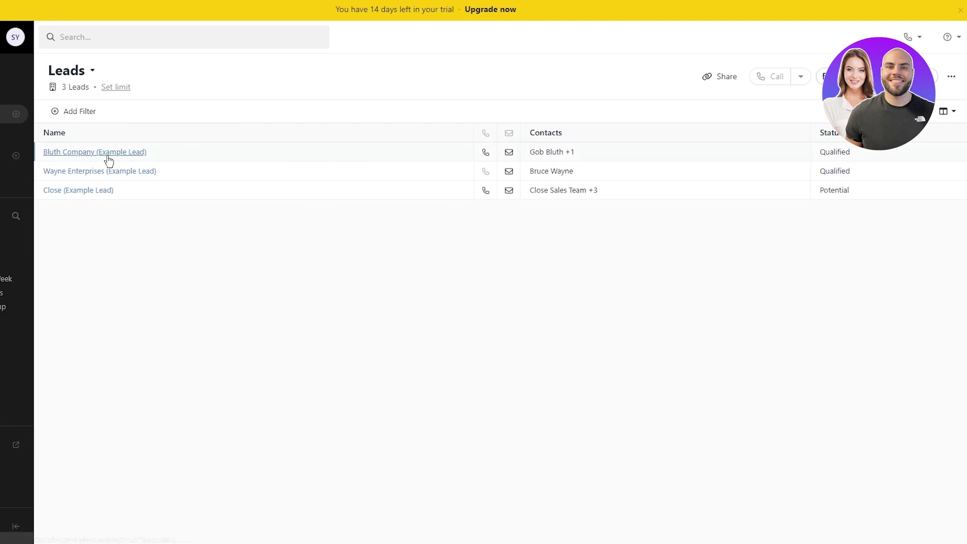
{"action": "left_click", "coordinate": [881, 76]}
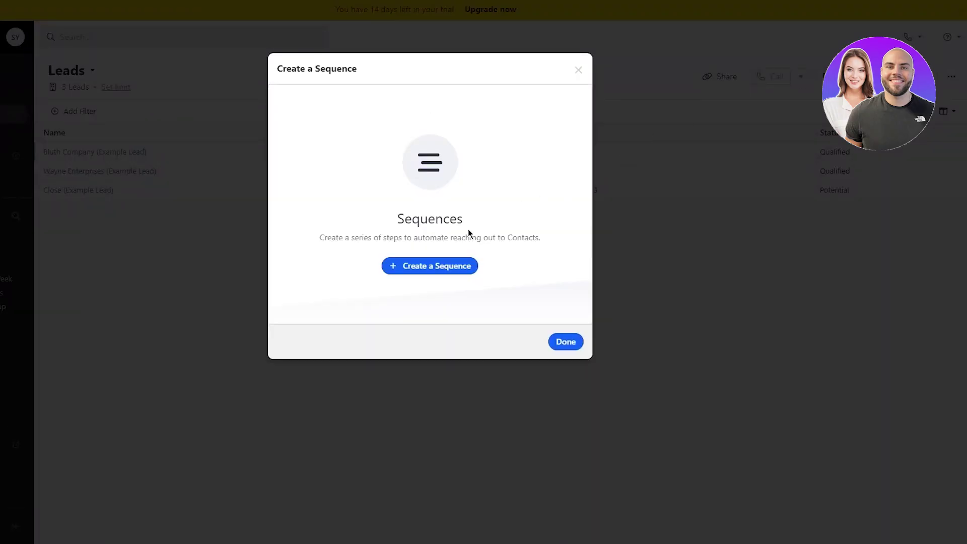
{"action": "left_click", "coordinate": [415, 267]}
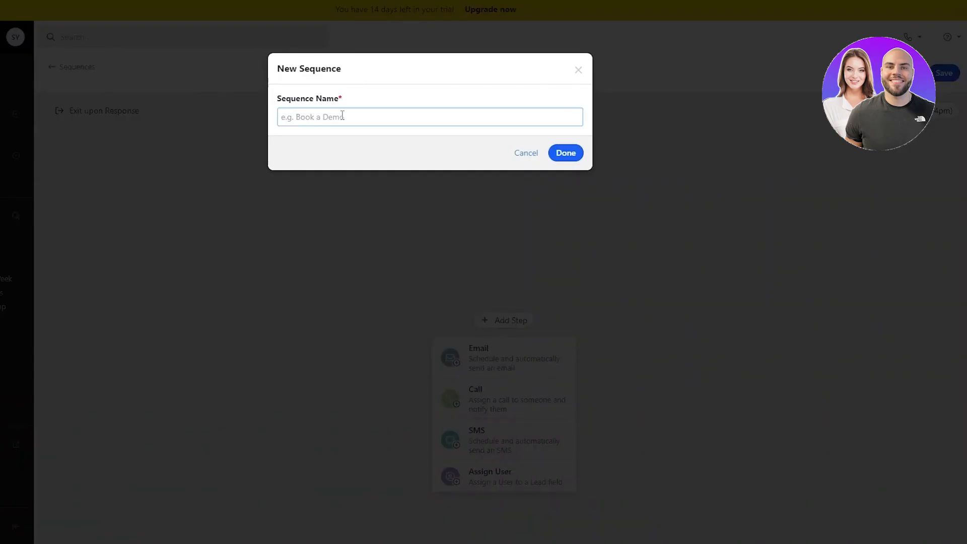
{"action": "left_click", "coordinate": [338, 113]}
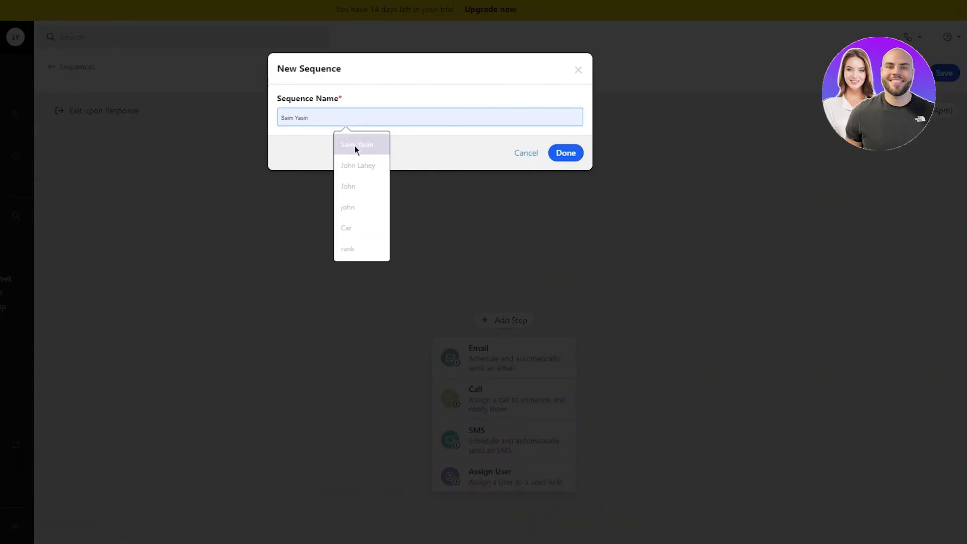
{"action": "left_click", "coordinate": [355, 158]}
{"action": "left_click", "coordinate": [565, 153]}
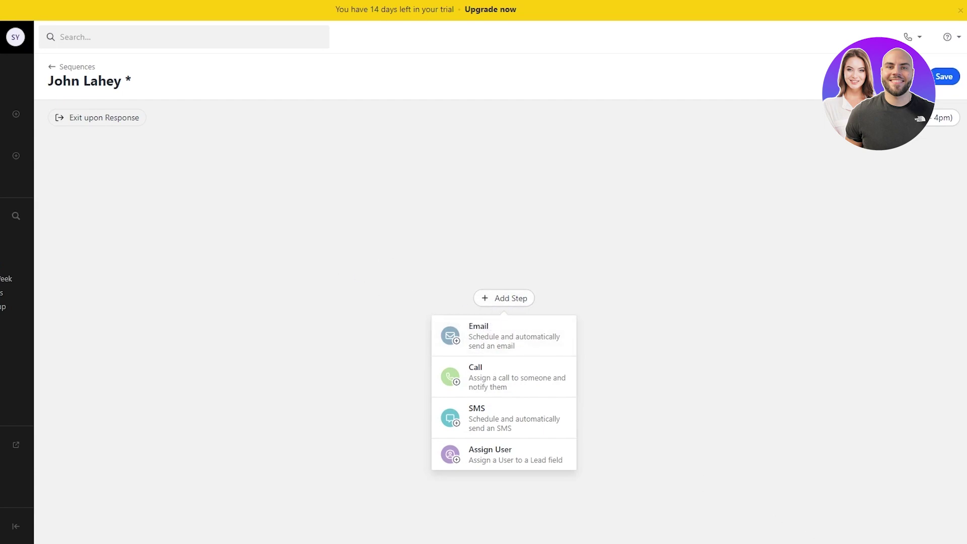
Step: Add an email step using the Email 1 - Intro template
{"action": "left_click", "coordinate": [557, 352]}
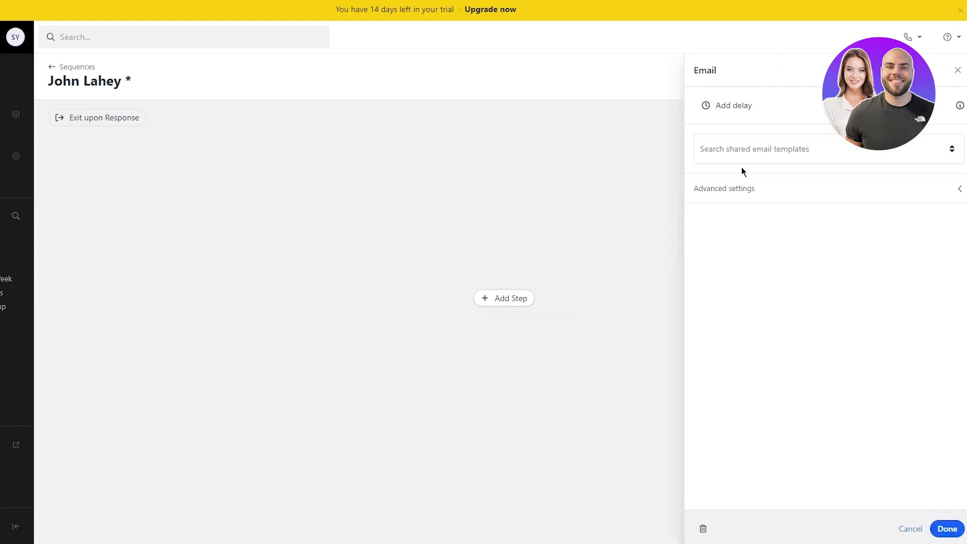
{"action": "left_click", "coordinate": [755, 161]}
{"action": "left_click", "coordinate": [776, 242]}
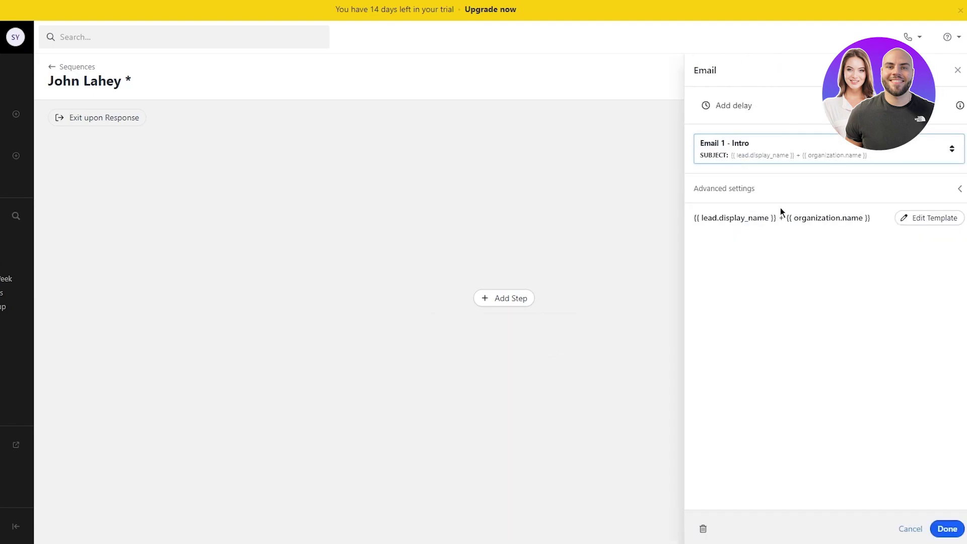
{"action": "left_click", "coordinate": [945, 528]}
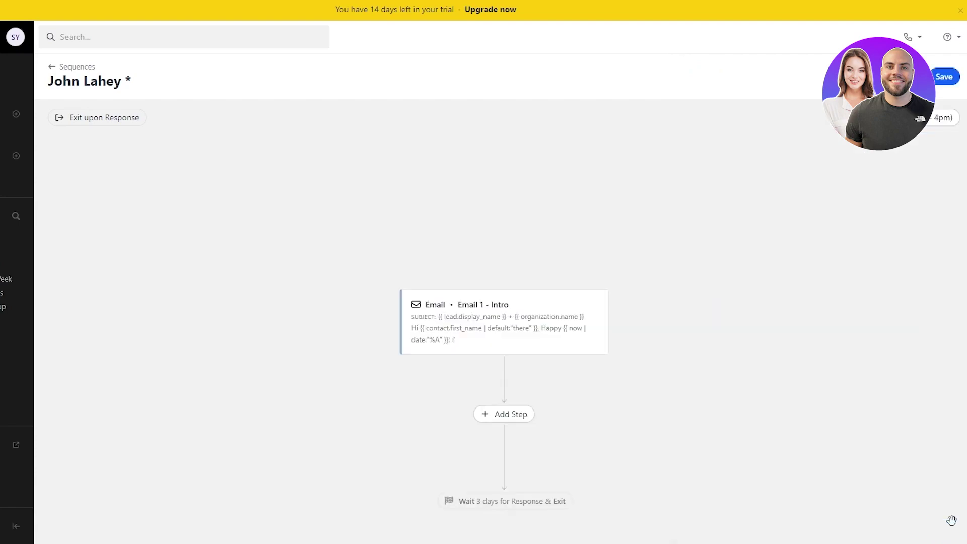
Step: Add an SMS step using the Meeting confirmation template
{"action": "left_click", "coordinate": [508, 421]}
{"action": "left_click", "coordinate": [509, 344]}
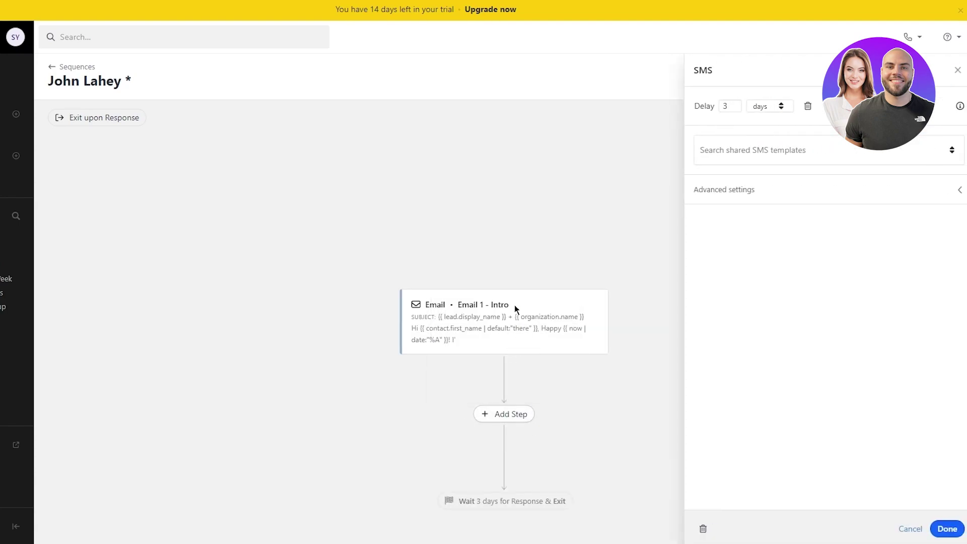
{"action": "left_click", "coordinate": [737, 153]}
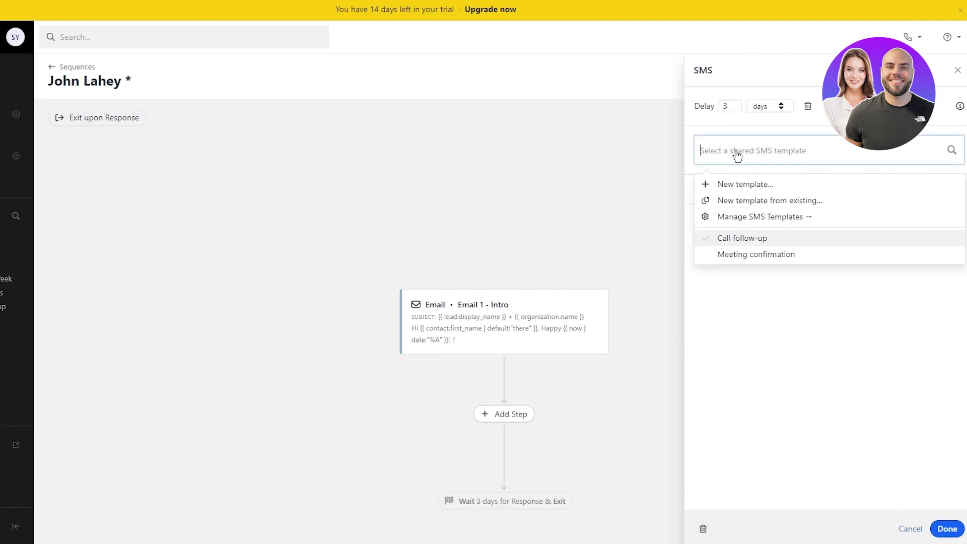
{"action": "left_click", "coordinate": [777, 255]}
{"action": "left_click", "coordinate": [947, 529]}
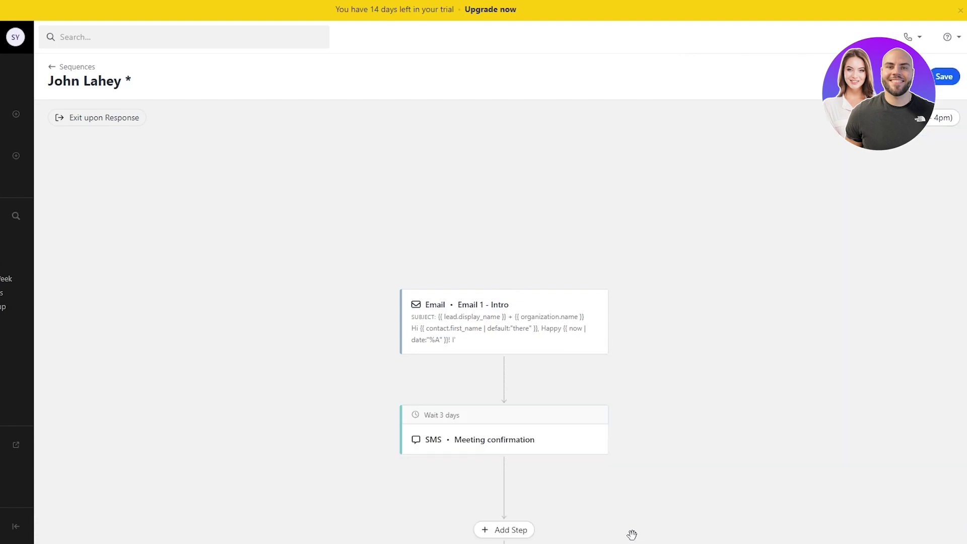
Step: Add an Assign User step: Lead Owner, Overwrite, Random User from All users
{"action": "left_click", "coordinate": [520, 448]}
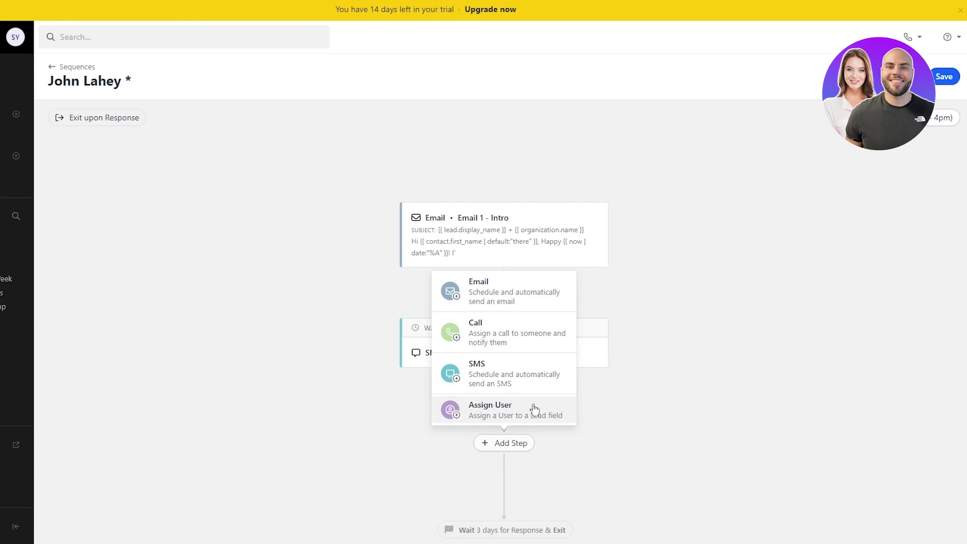
{"action": "left_click", "coordinate": [540, 409]}
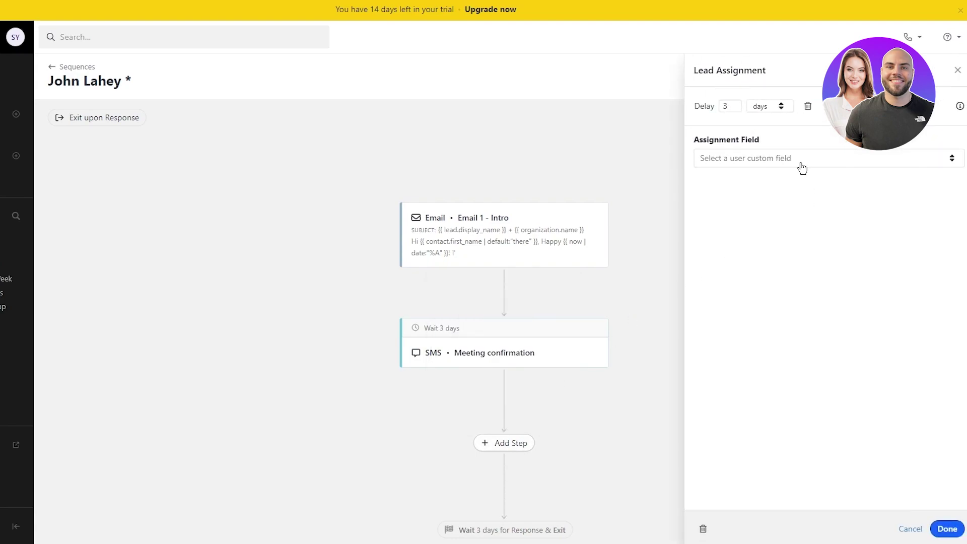
{"action": "left_click", "coordinate": [801, 166]}
{"action": "left_click", "coordinate": [790, 187]}
{"action": "left_click", "coordinate": [760, 210]}
{"action": "left_click", "coordinate": [772, 249]}
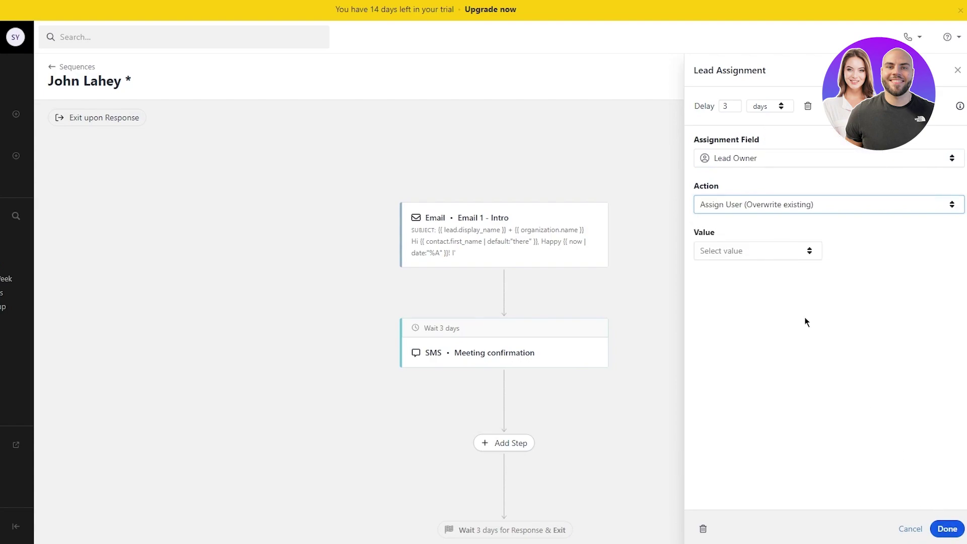
{"action": "left_click", "coordinate": [738, 255]}
{"action": "left_click", "coordinate": [748, 291]}
{"action": "left_click", "coordinate": [781, 249]}
{"action": "left_click", "coordinate": [894, 250]}
{"action": "left_click", "coordinate": [871, 280]}
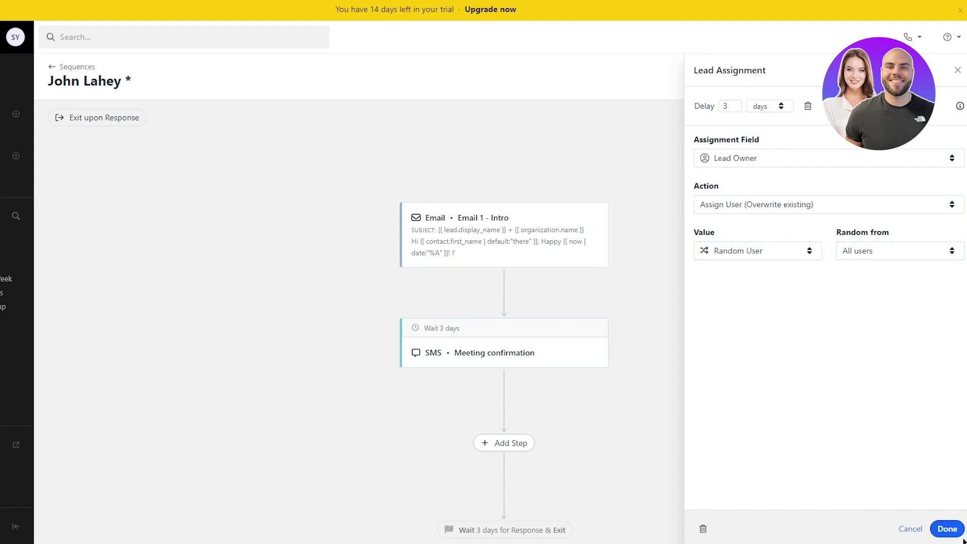
{"action": "left_click", "coordinate": [948, 529]}
Step: Check the sending schedule without changes and save the sequence
{"action": "scroll", "coordinate": [706, 412], "scroll_direction": "down", "scroll_amount": 3}
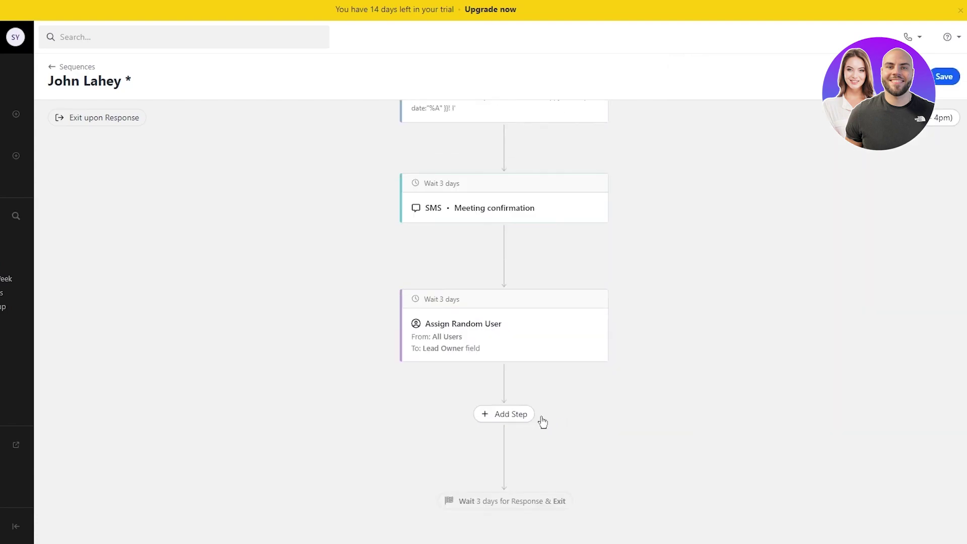
{"action": "scroll", "coordinate": [820, 284], "scroll_direction": "up", "scroll_amount": 3}
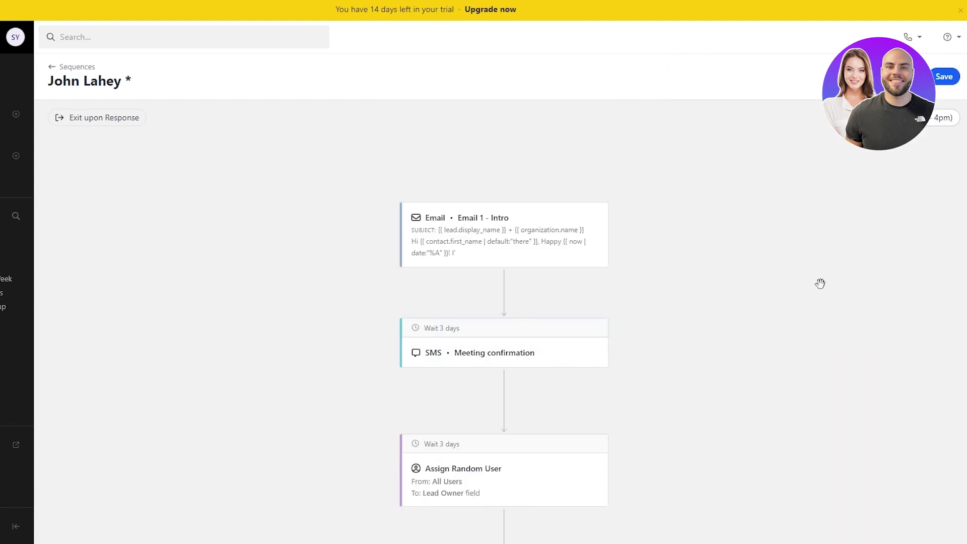
{"action": "left_click", "coordinate": [921, 120]}
{"action": "left_click", "coordinate": [590, 247]}
{"action": "left_click", "coordinate": [941, 78]}
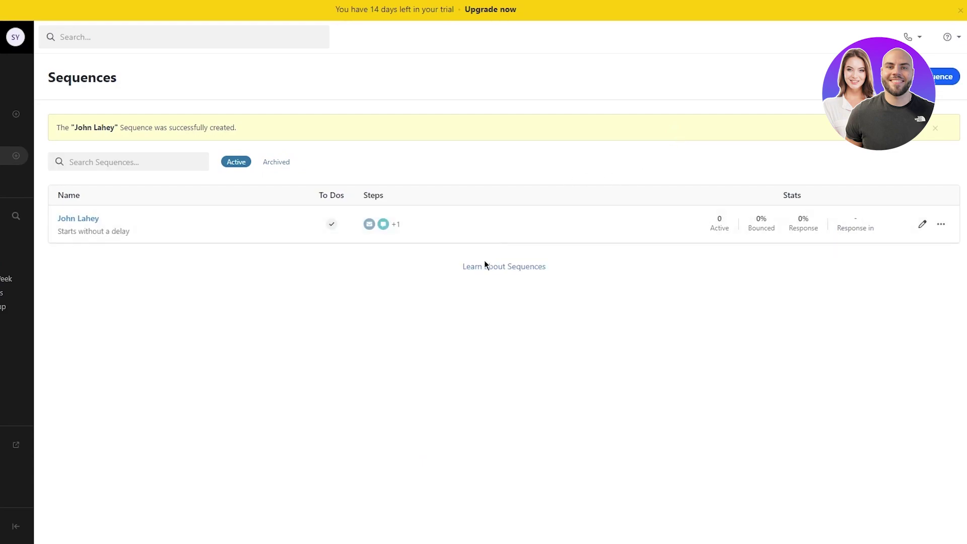
Step: Clear the text selection and go through Reports to the Contacts list of seven example contacts
{"action": "triple_click", "coordinate": [485, 265]}
{"action": "left_click", "coordinate": [671, 289]}
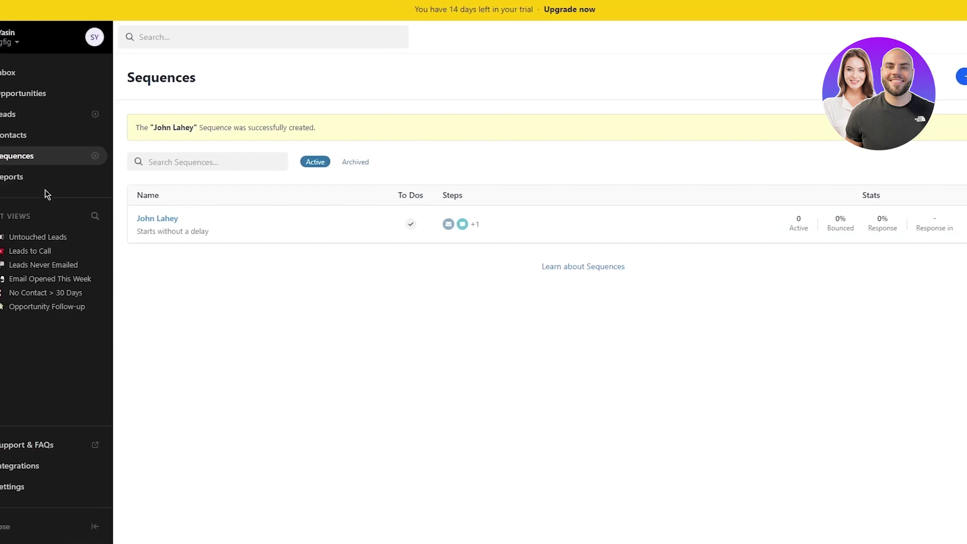
{"action": "left_click", "coordinate": [44, 176]}
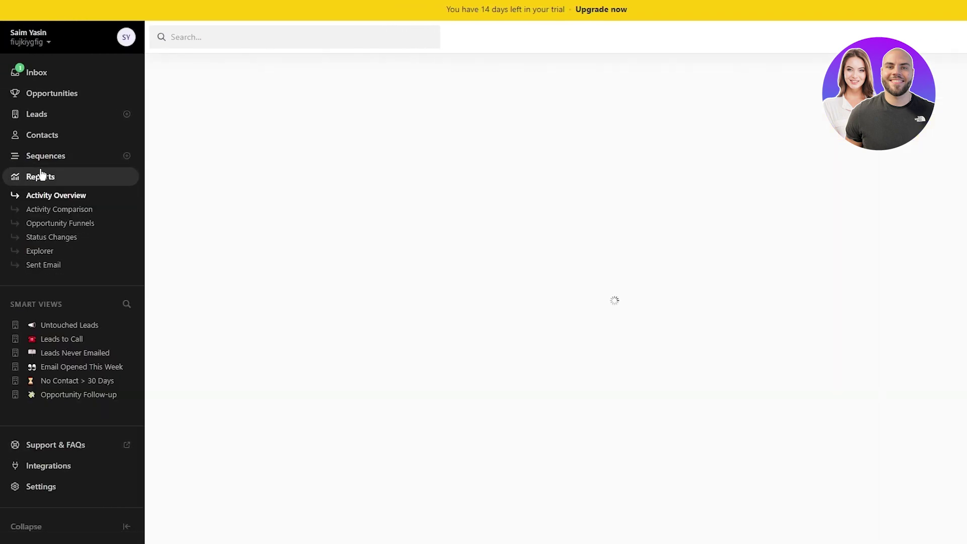
{"action": "left_click", "coordinate": [77, 136]}
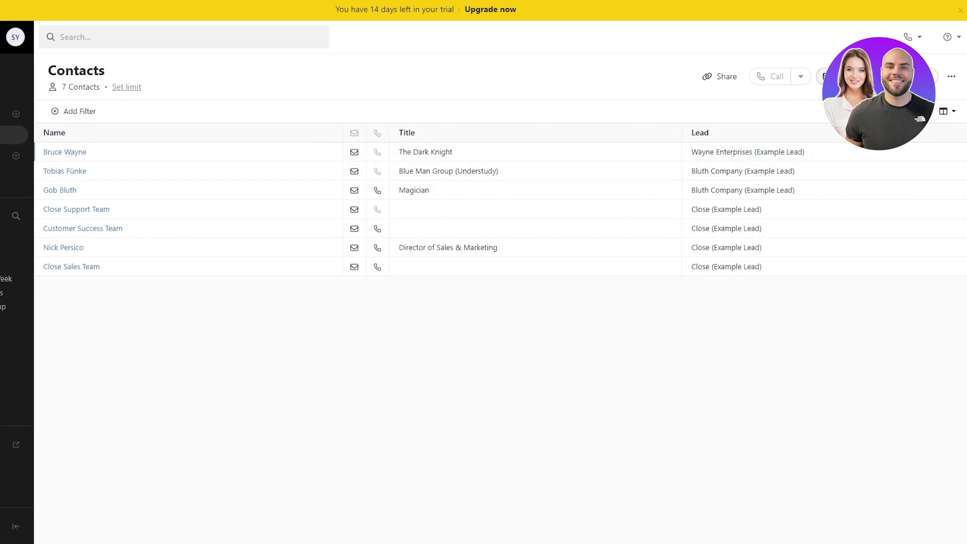
Step: Look at the contacts' more-actions menu, Send Bulk Email and Add Filter panels, then show Activity Overview
{"action": "left_click", "coordinate": [957, 83]}
{"action": "left_click", "coordinate": [957, 83]}
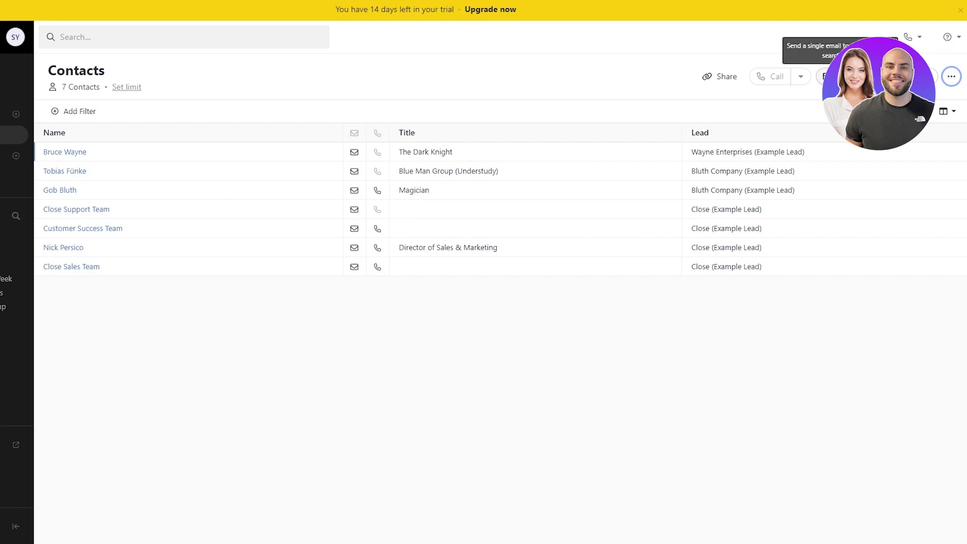
{"action": "left_click", "coordinate": [841, 77]}
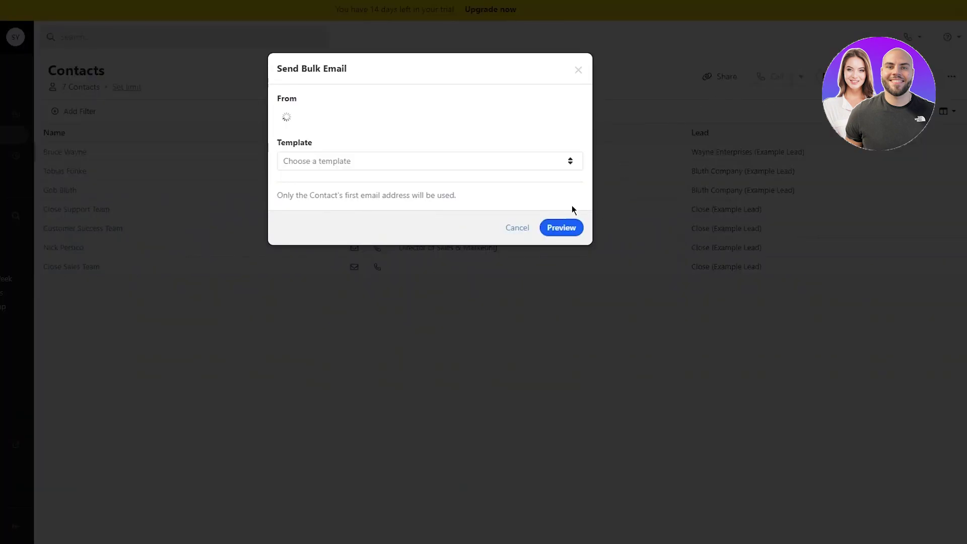
{"action": "left_click", "coordinate": [579, 70]}
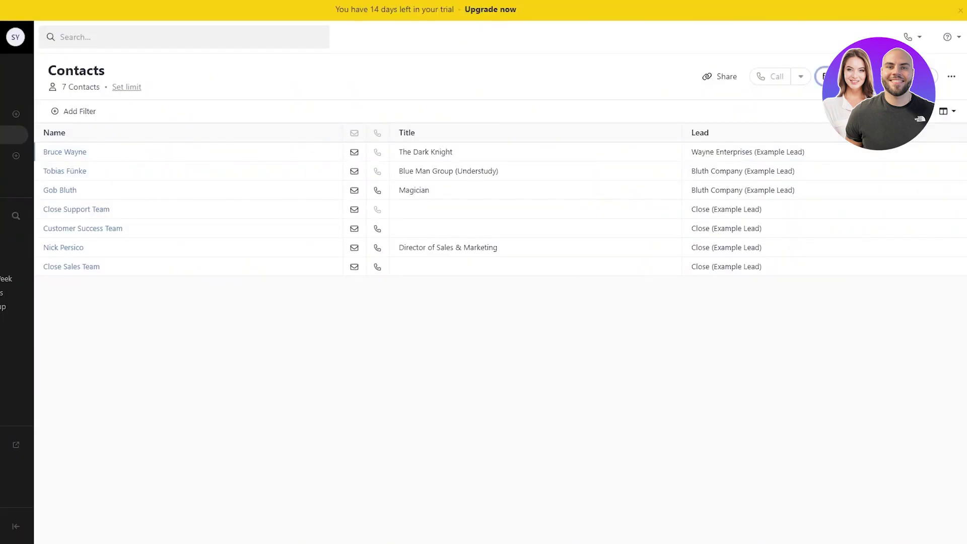
{"action": "left_click", "coordinate": [55, 110]}
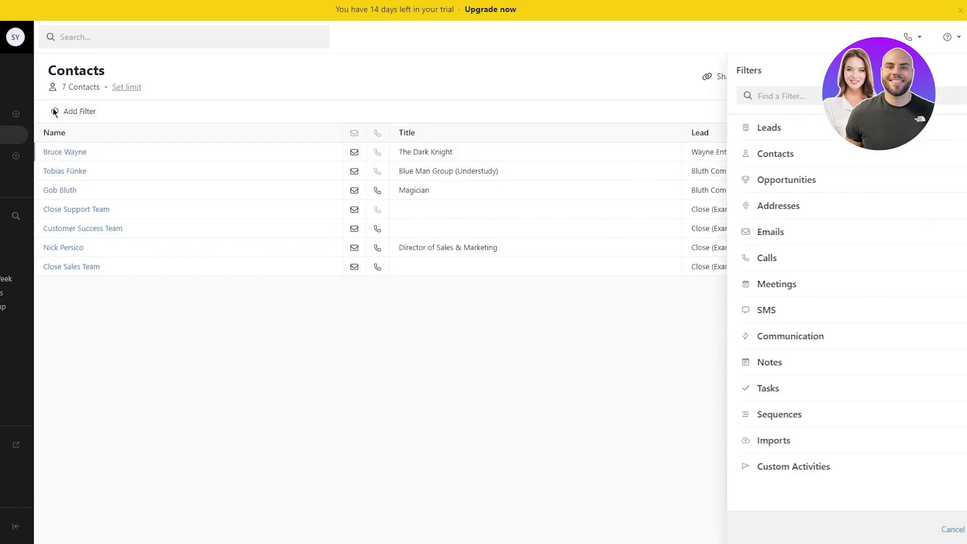
{"action": "left_click", "coordinate": [958, 70]}
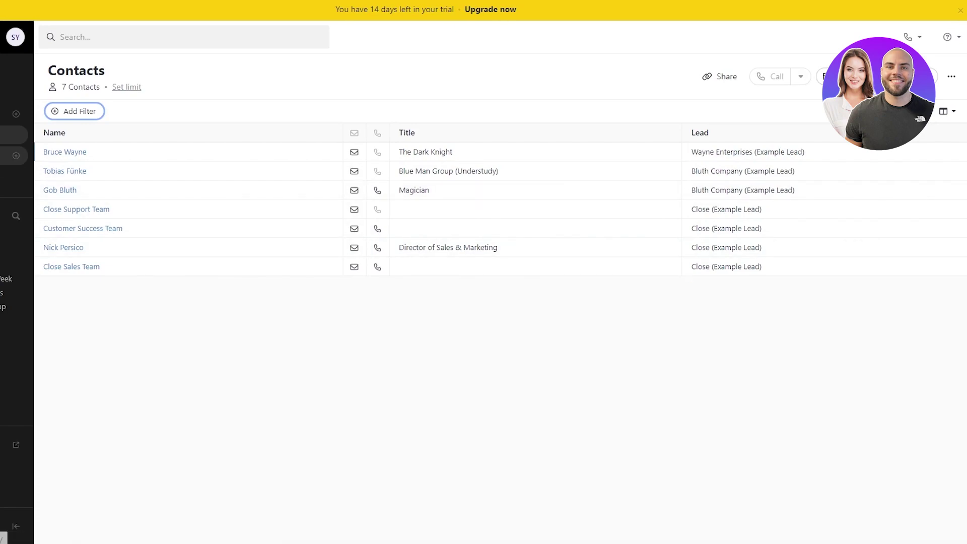
{"action": "left_click", "coordinate": [26, 176]}
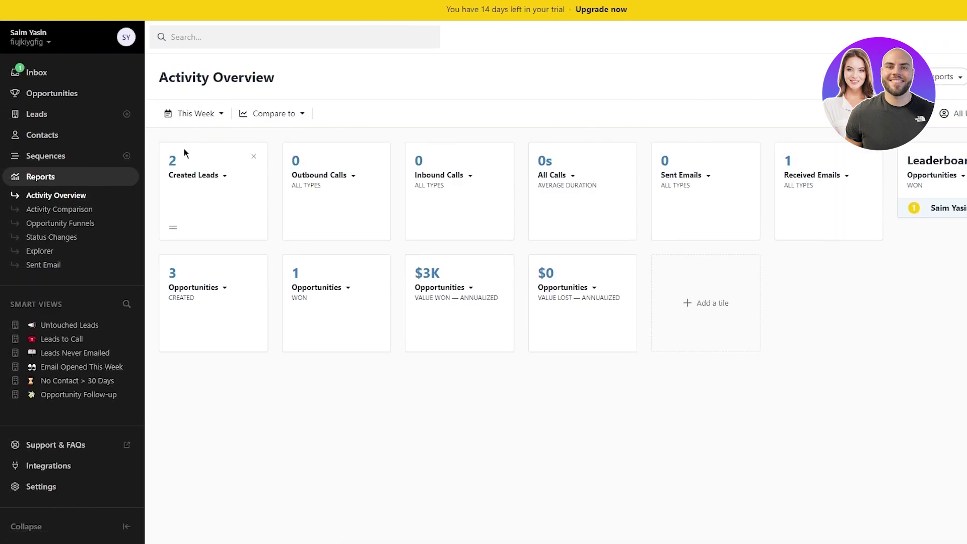
Step: Drill down from the report's tiles into the two leads created 07/16/2023–07/23/2023
{"action": "left_click_drag", "start_coordinate": [182, 148], "coordinate": [821, 325]}
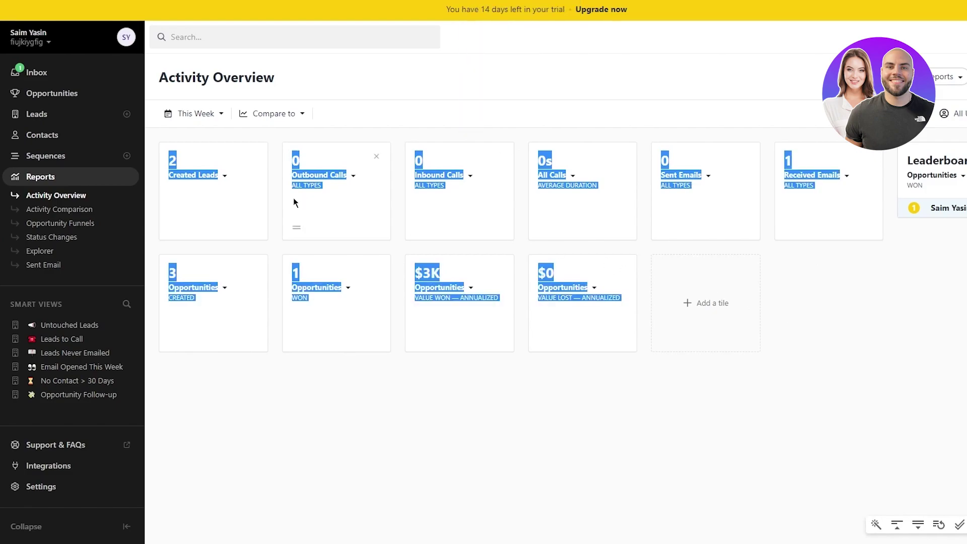
{"action": "key", "text": "g"}
{"action": "key", "text": "l"}
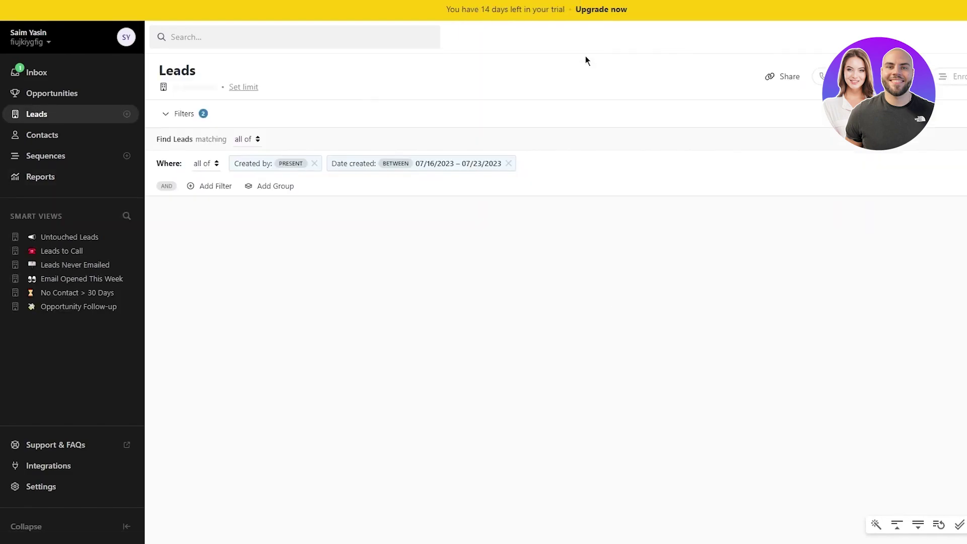